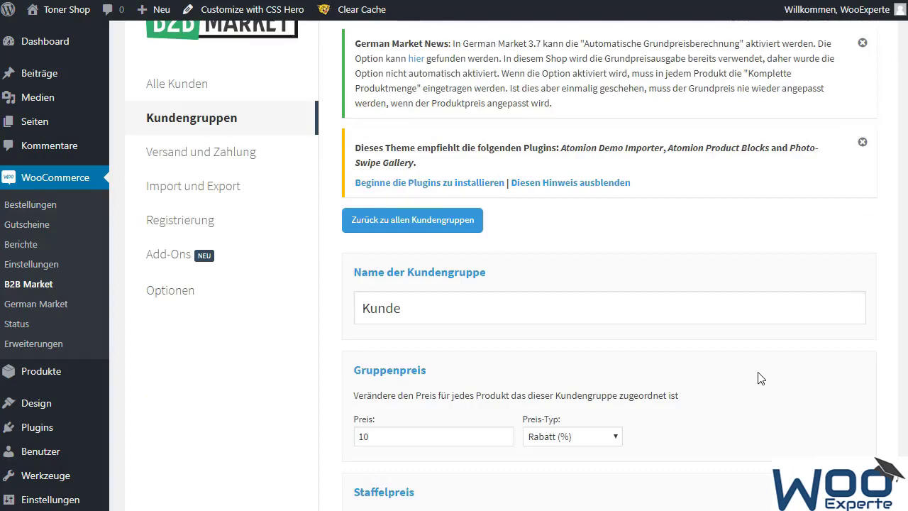
Step: Check which price types are available for the group price of the Kunde customer group
scroll(760, 377, "down", 1)
left_click(556, 369)
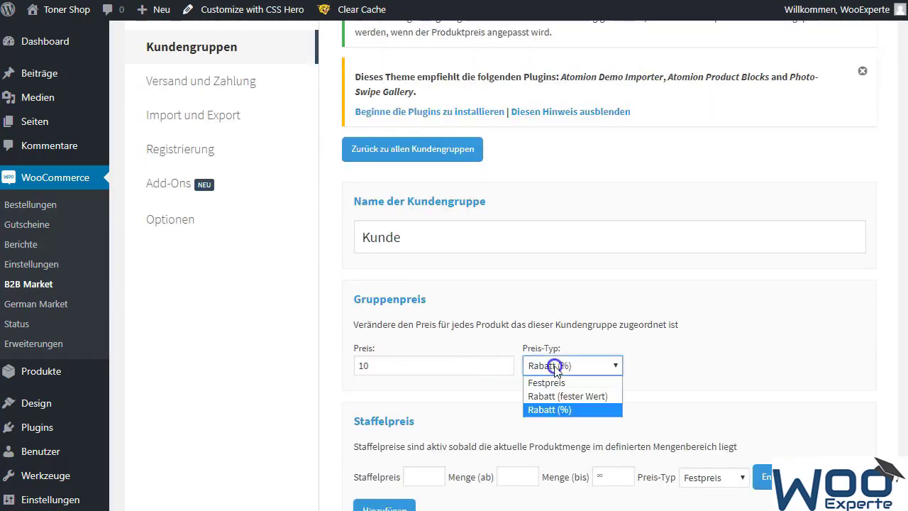
left_click(556, 366)
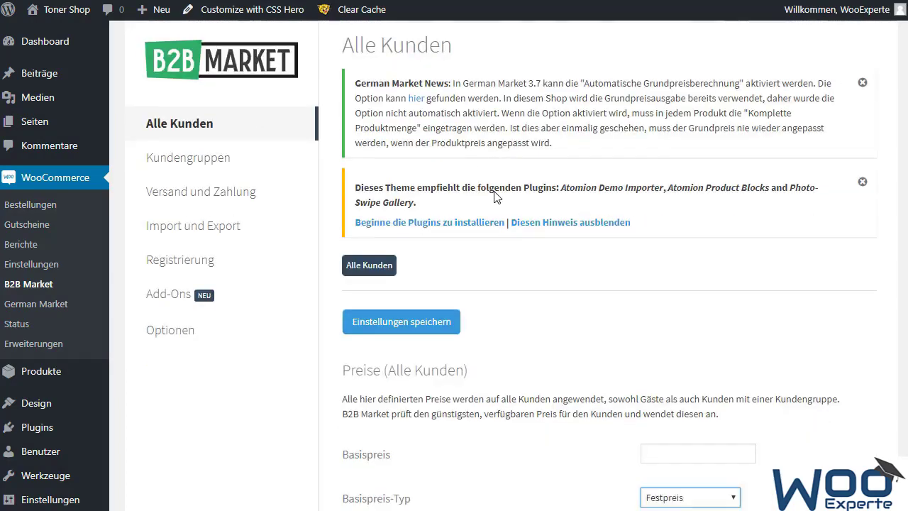
Step: Add an empty tiered price row under Staffelpreise in the Alle Kunden price settings
scroll(496, 197, "down", 3)
left_click(384, 441)
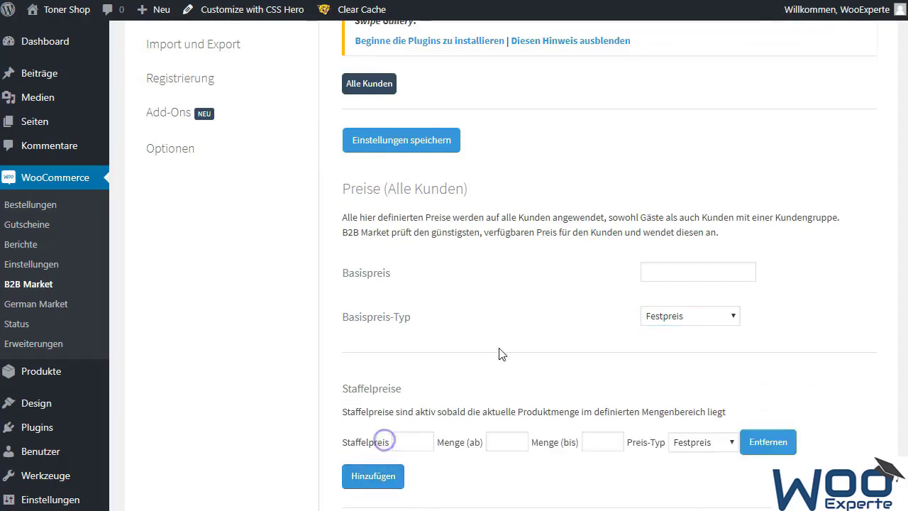
scroll(499, 352, "down", 1)
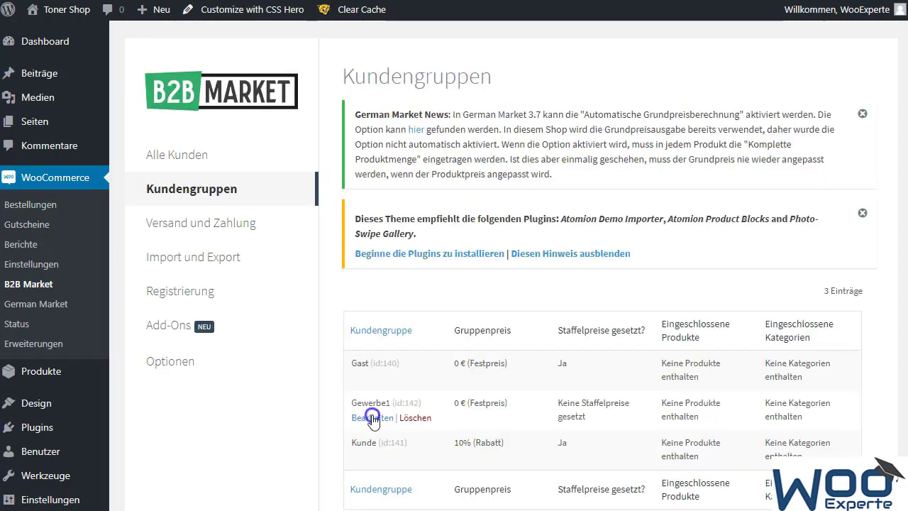
Step: Edit the Gewerbe1 customer group to show net prices in the shop and use USt-ID validation for its registration
left_click(369, 418)
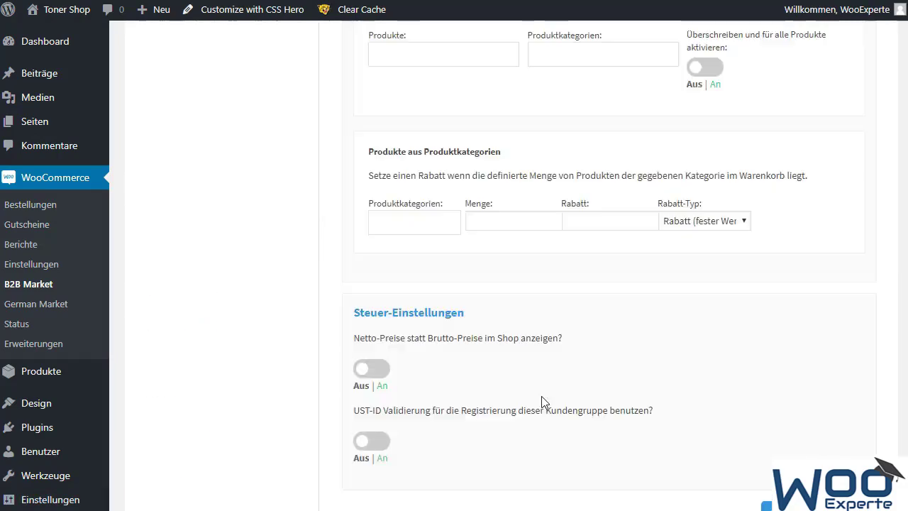
left_click(380, 372)
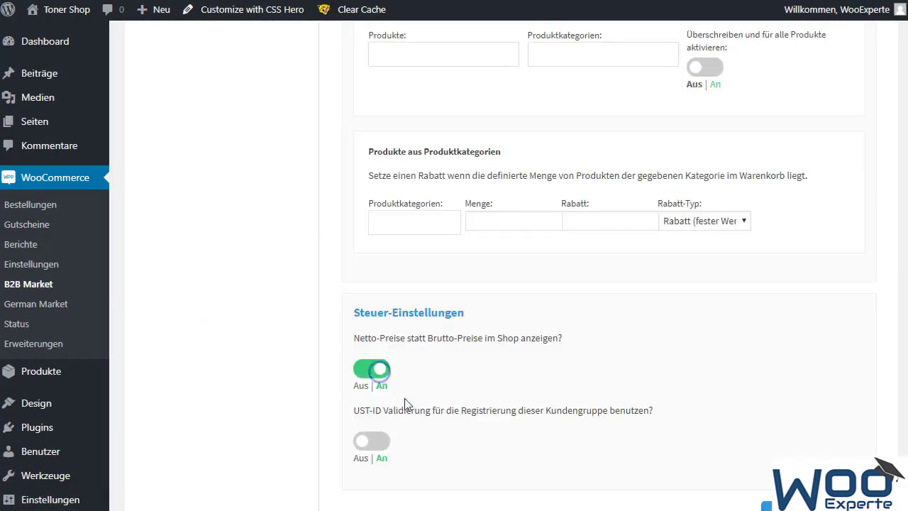
left_click(377, 444)
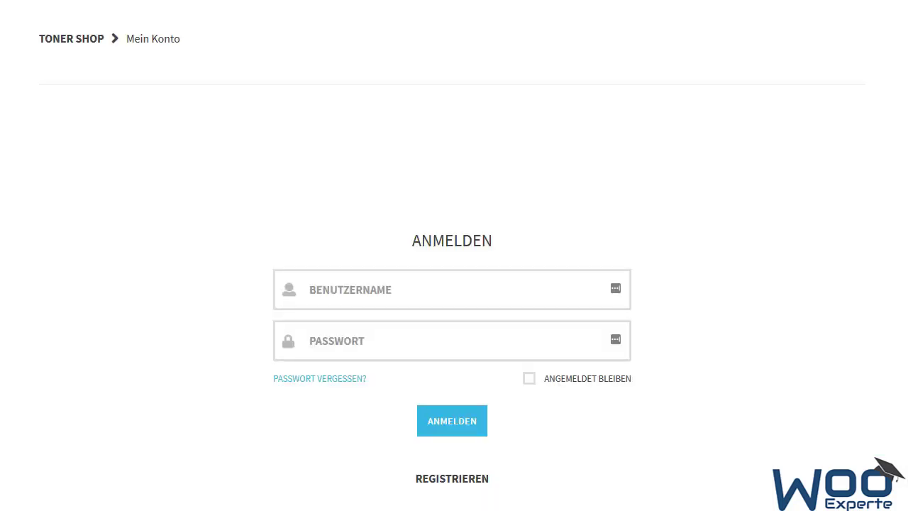
Step: Open the shop's new customer account form and choose Gewerbe1 as the Kundengruppe
left_click(460, 479)
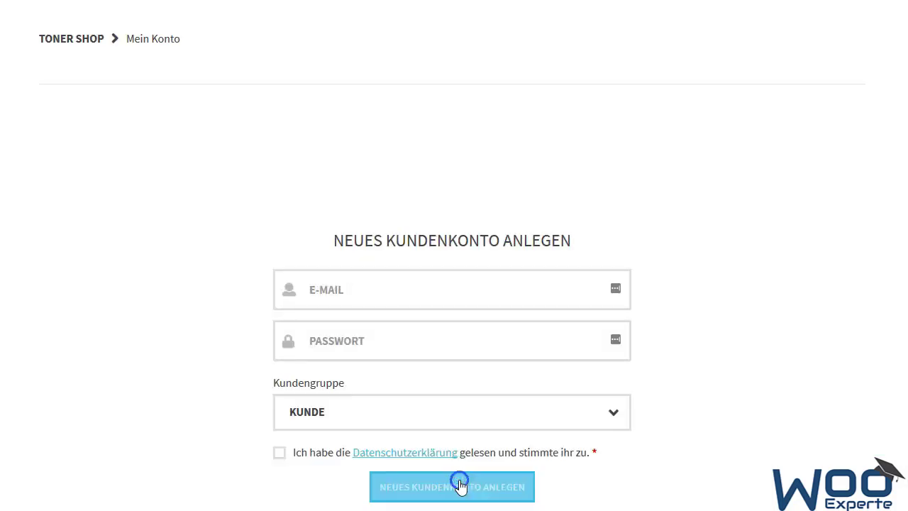
left_click(432, 412)
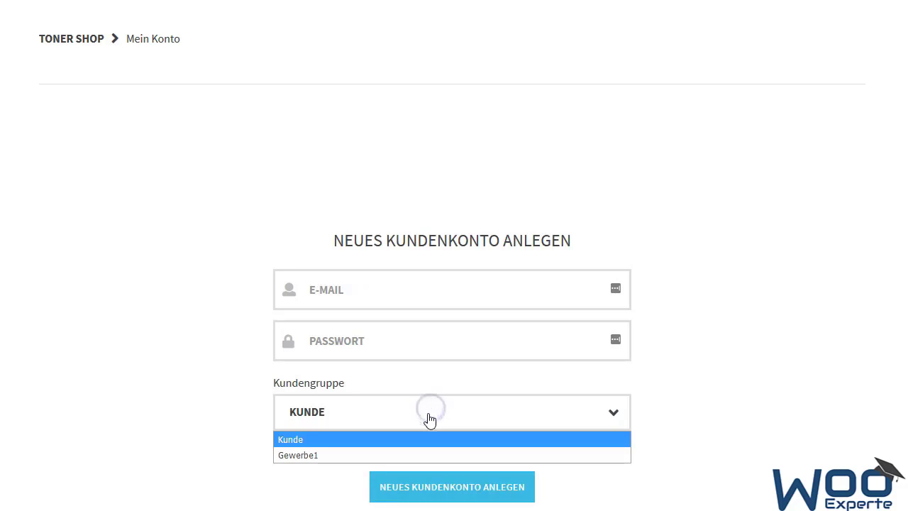
left_click(420, 454)
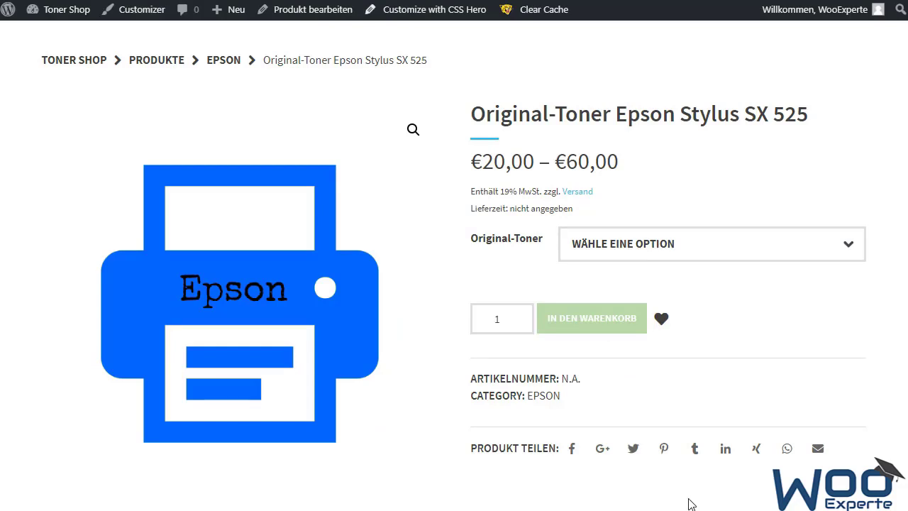
Step: Choose the Original Cyan variant of the Original-Toner Epson Stylus SX 525 product
left_click(688, 243)
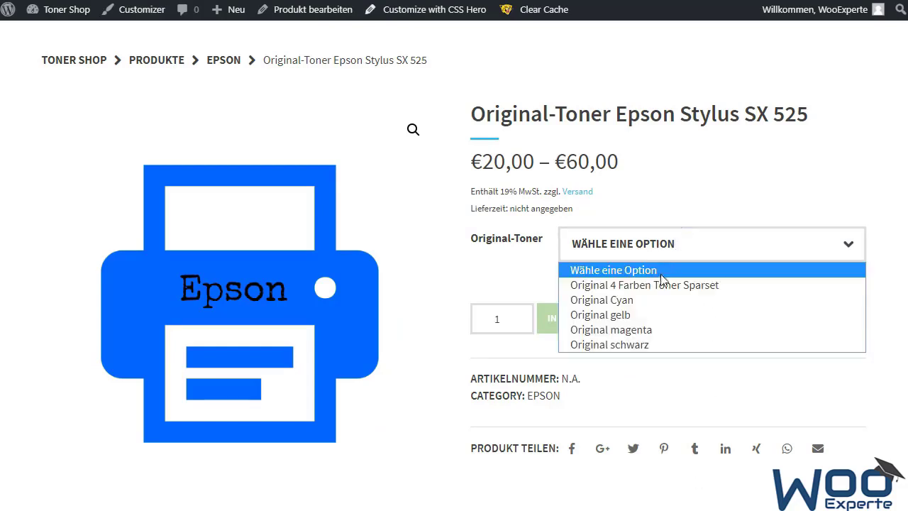
left_click(644, 300)
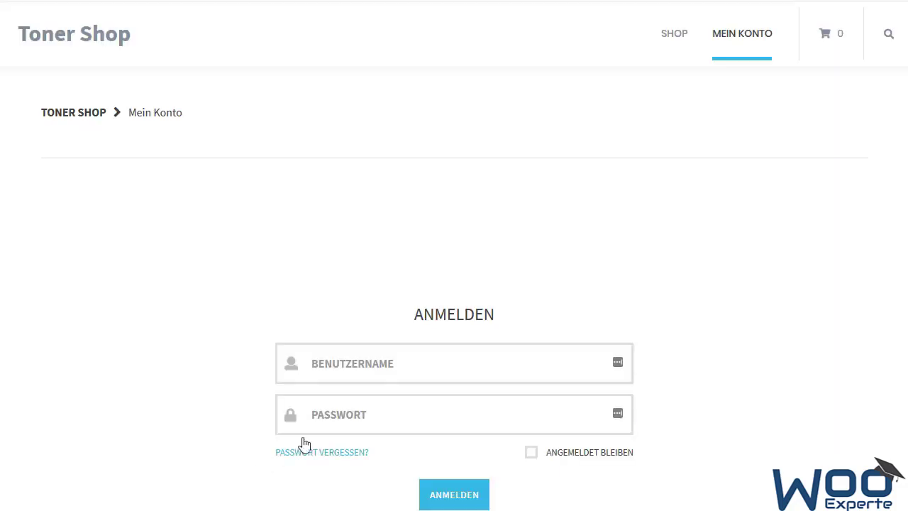
Step: Log in to the shop's customer account and view its Wunschliste
left_click(344, 369)
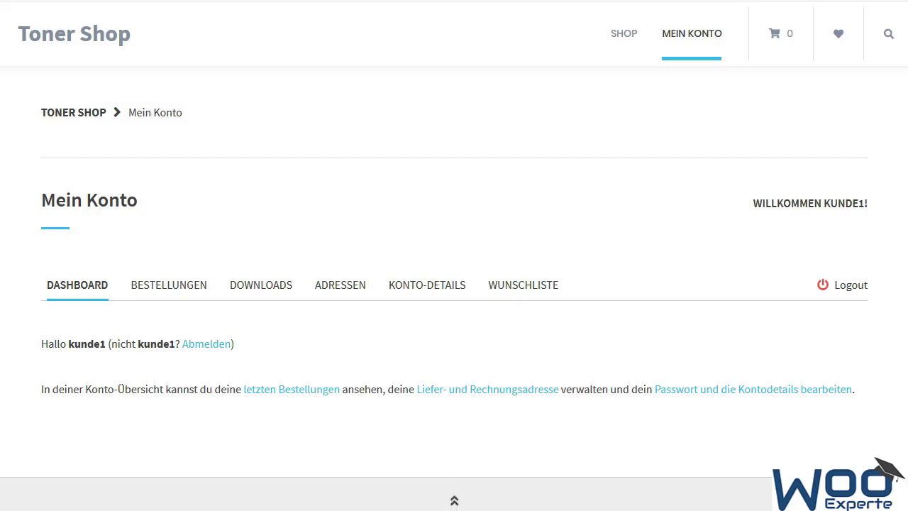
left_click(533, 284)
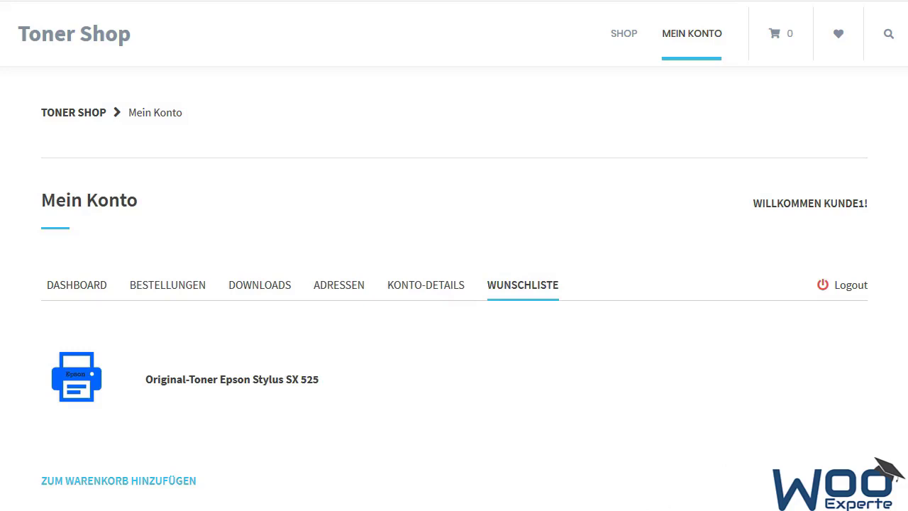
scroll(401, 417, "down", 1)
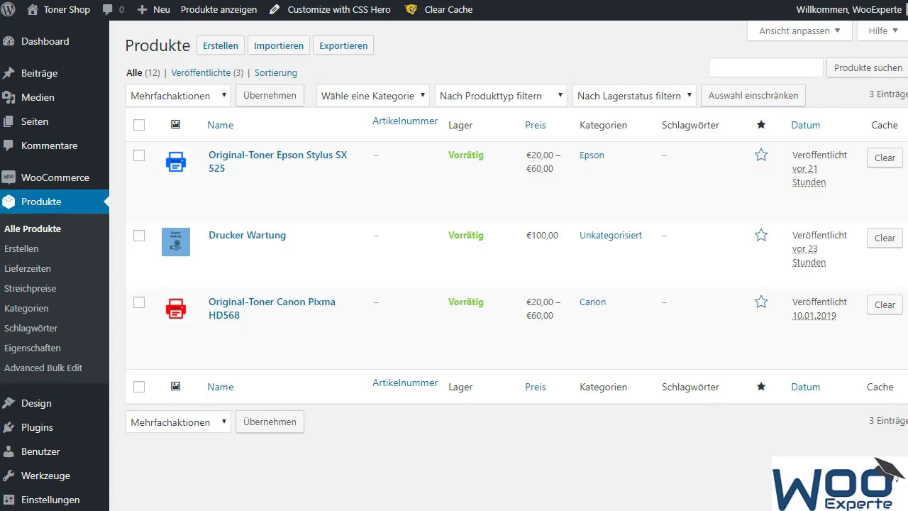
Step: Open the Drucker Wartung product and look through its product data settings
left_click(267, 237)
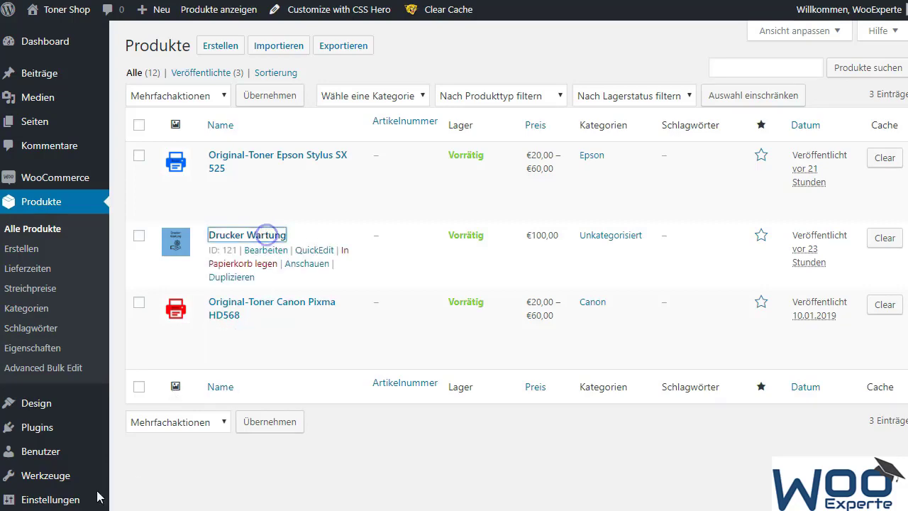
scroll(454, 284, "down", 5)
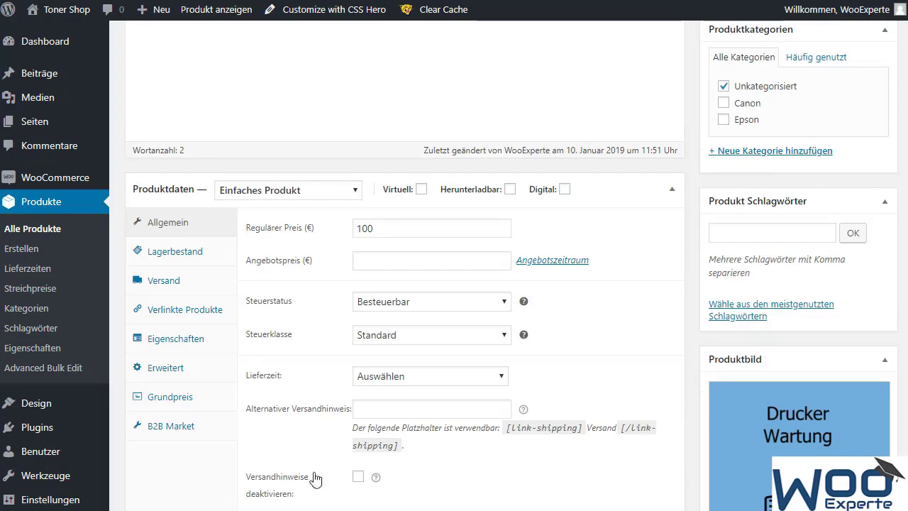
scroll(807, 451, "down", 1)
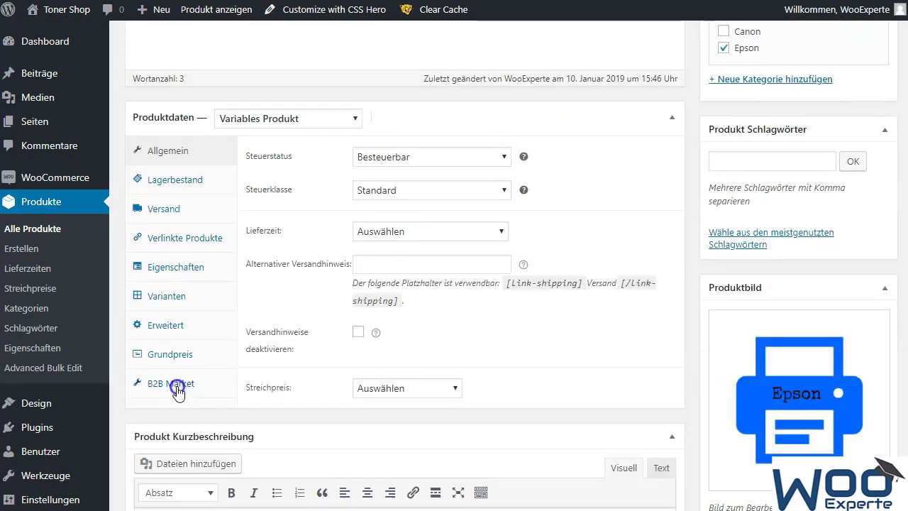
Step: Show the B2B Market settings of the Epson toner product and open the group price for Kunde
left_click(174, 383)
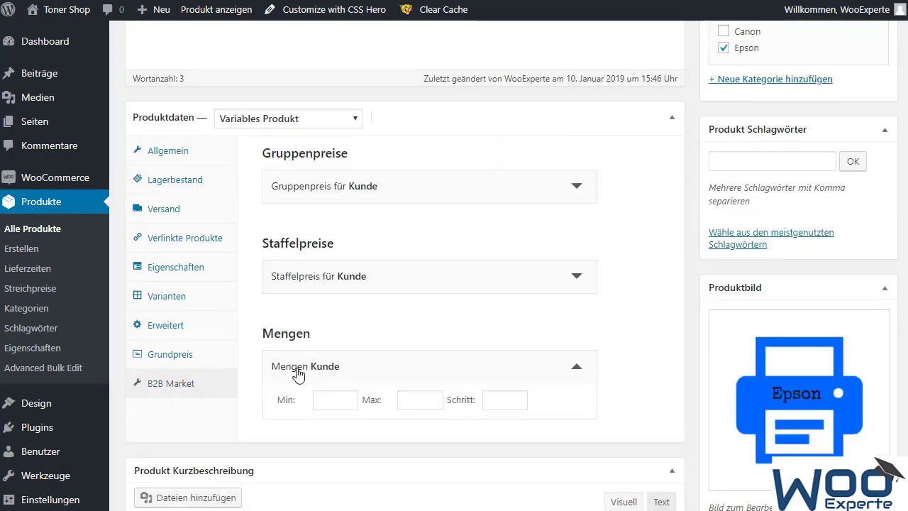
left_click(361, 187)
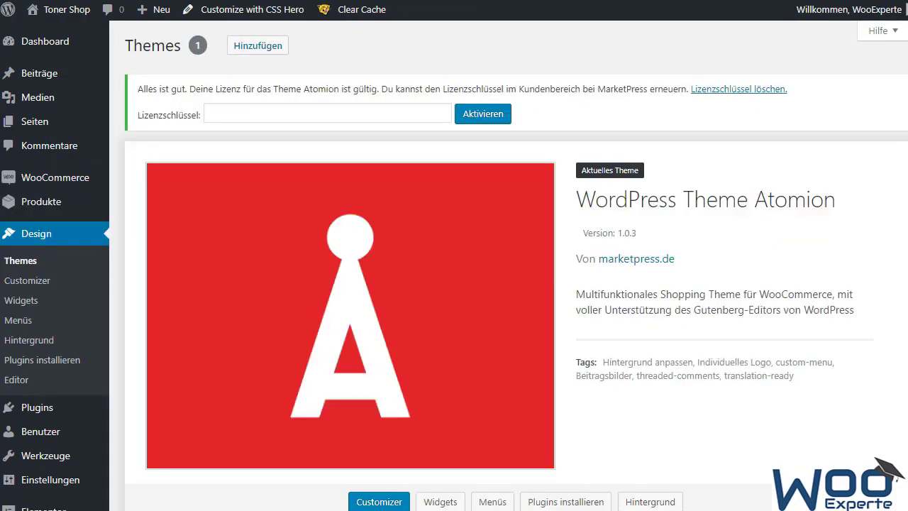
Step: Look through the Kundengruppen page of the B2B Market documentation on the MarketPress website
mouse_move(56, 183)
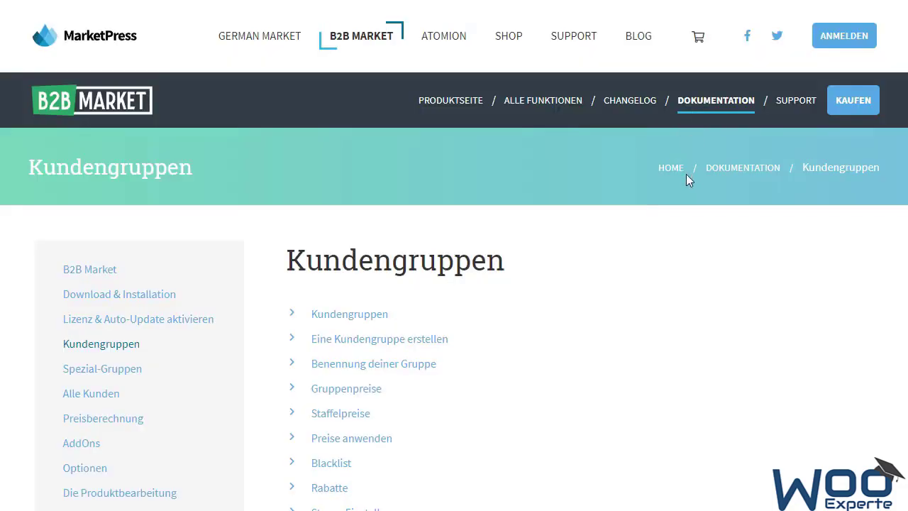
scroll(700, 270, "down", 1)
scroll(701, 273, "down", 4)
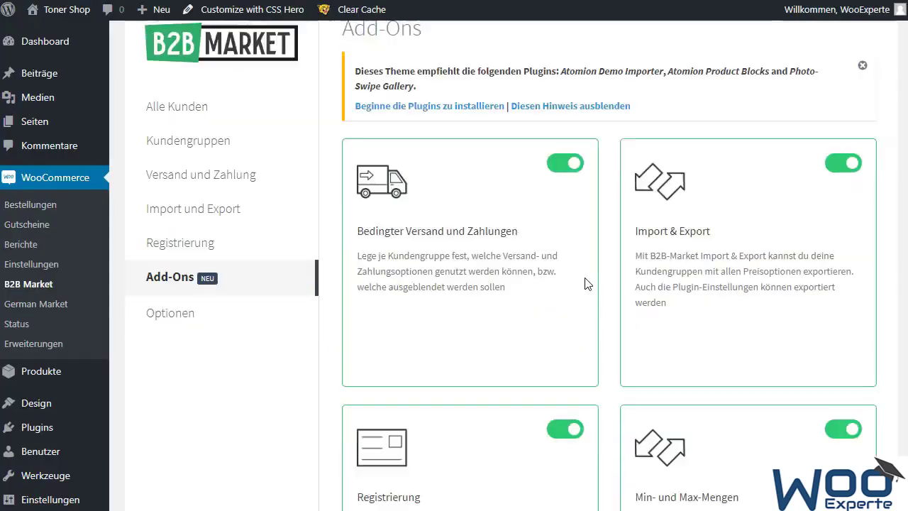
Step: Switch the Bedingter Versand und Zahlungen add-on off and back on, and disable the Import & Export add-on
scroll(584, 282, "down", 1)
left_click(574, 142)
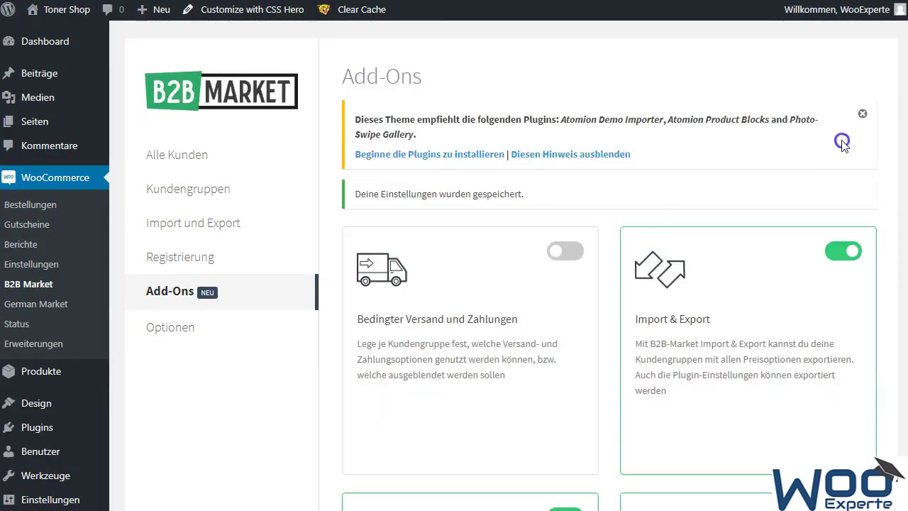
left_click(562, 261)
left_click(841, 257)
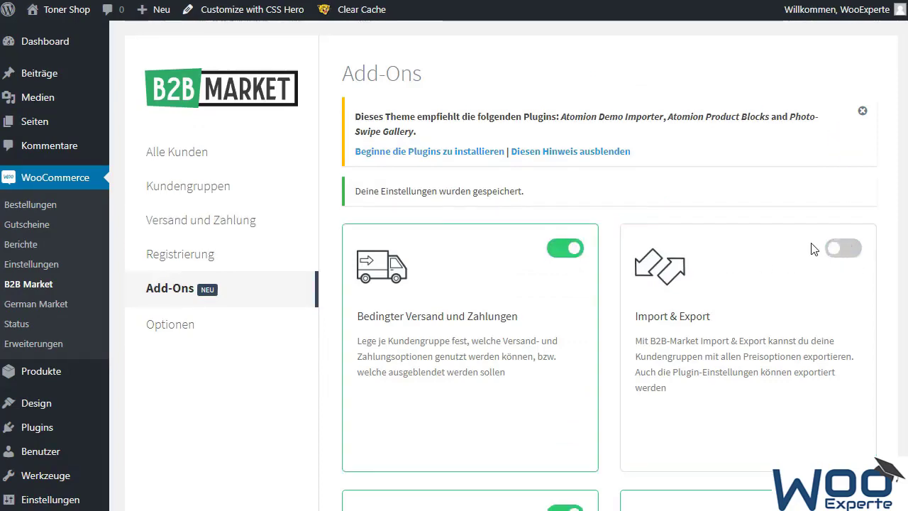
scroll(814, 248, "down", 3)
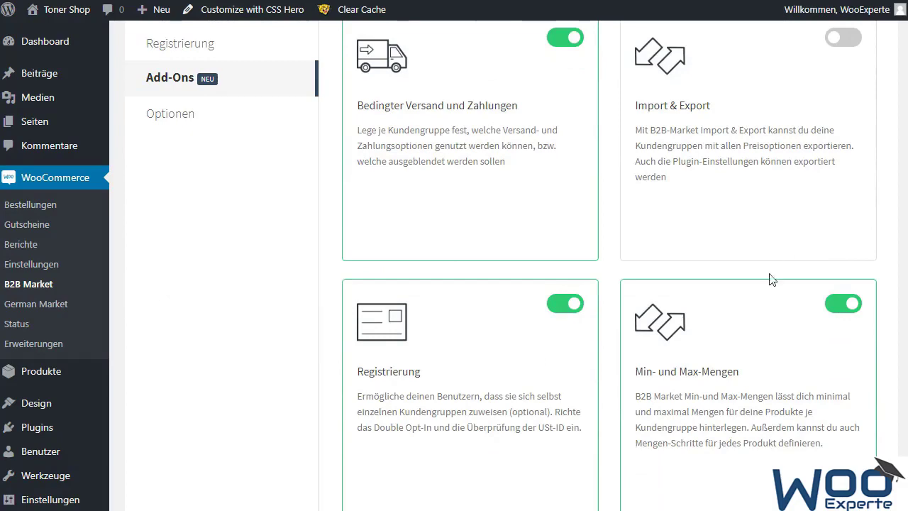
Step: Create a new customer group named Kunde with the default settings and save it
left_click(794, 365)
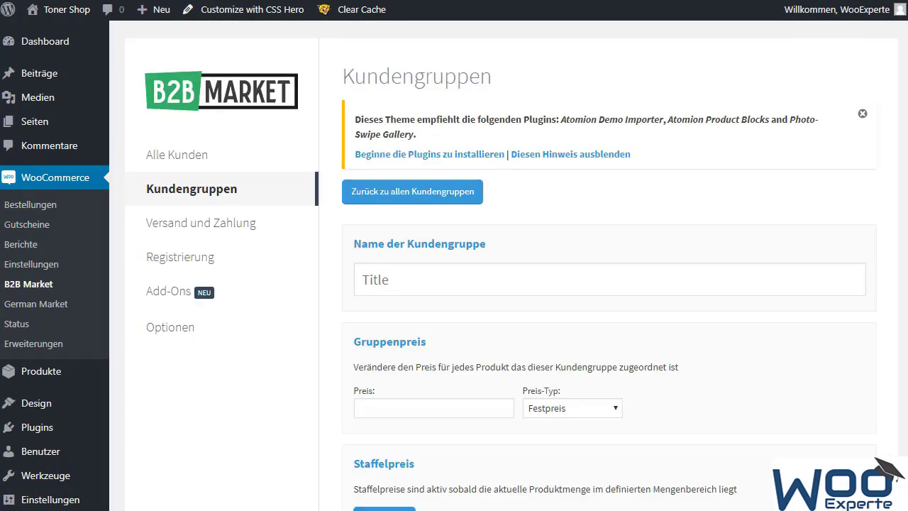
type("Kunde")
scroll(733, 276, "down", 6)
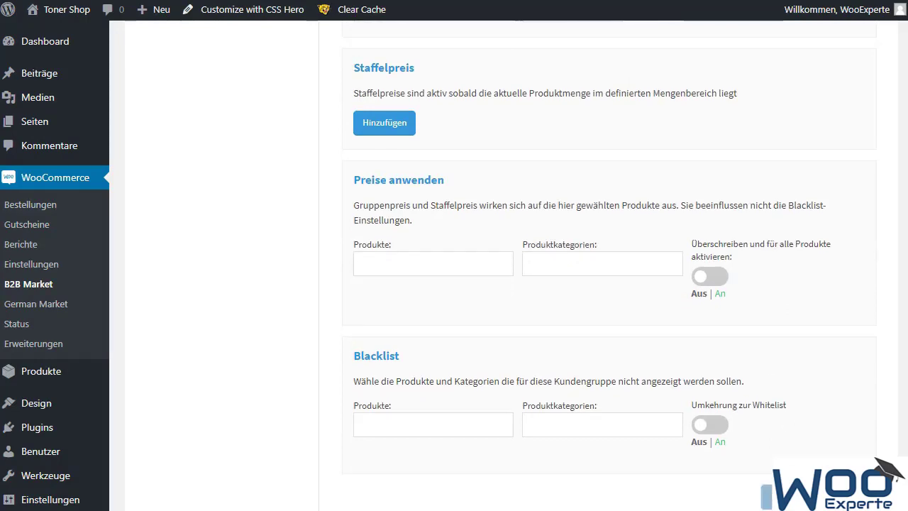
left_click(780, 497)
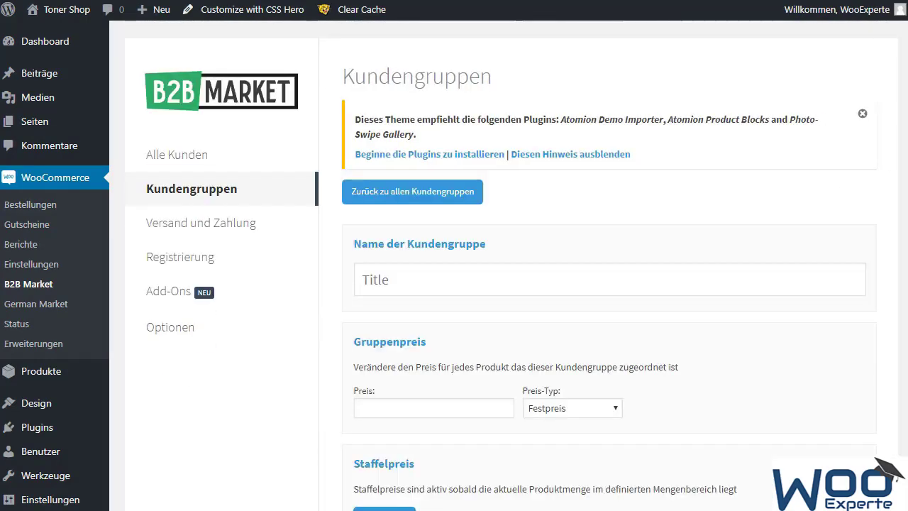
Step: Create a new customer group named Gast with the default settings and save it
type("Gast")
scroll(609, 284, "down", 6)
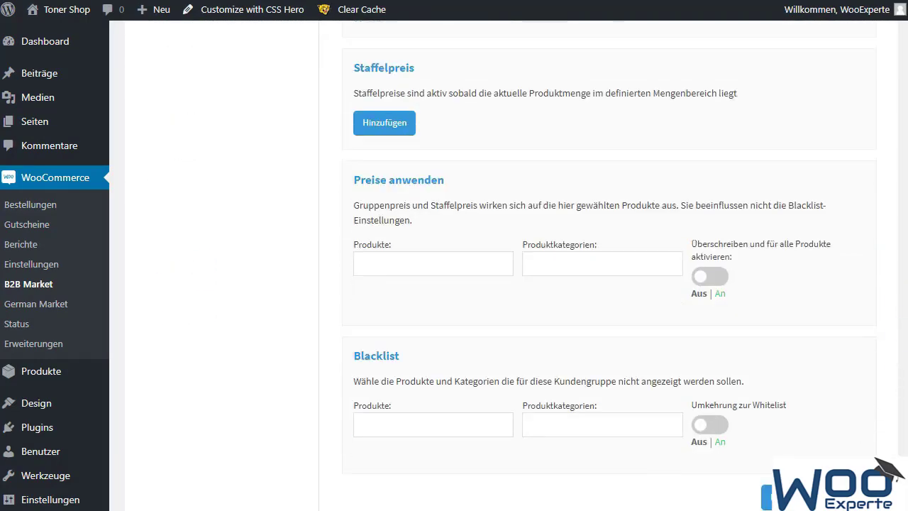
left_click(767, 497)
Step: Add a third customer group named Gewerbe1 with the default settings
left_click(778, 419)
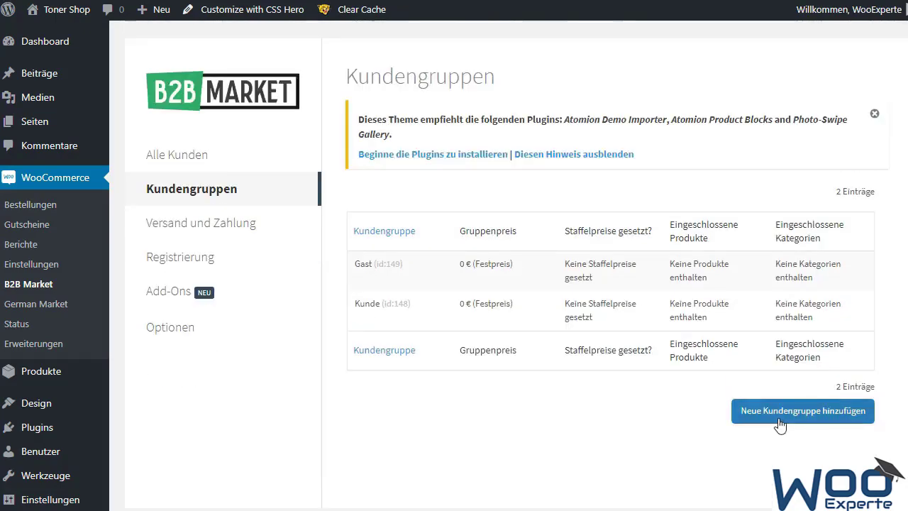
left_click(783, 359)
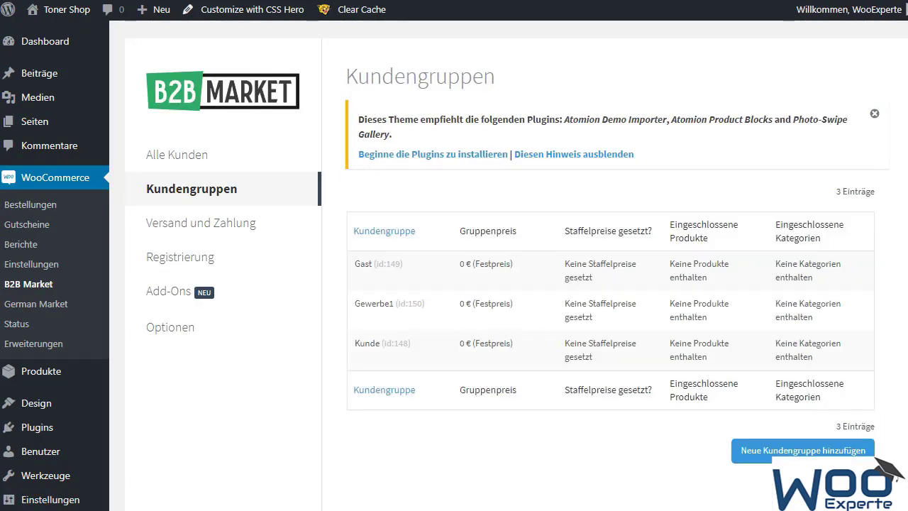
mouse_move(361, 259)
double_click(356, 344)
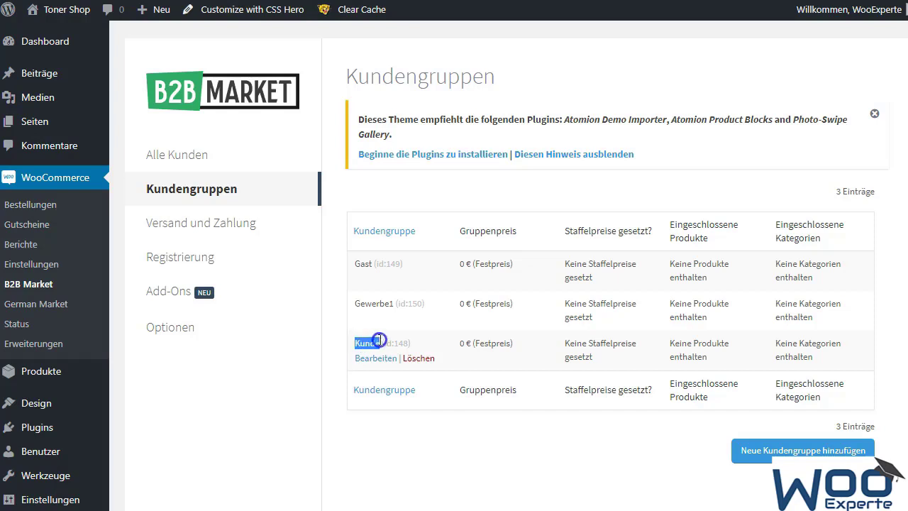
left_click(357, 440)
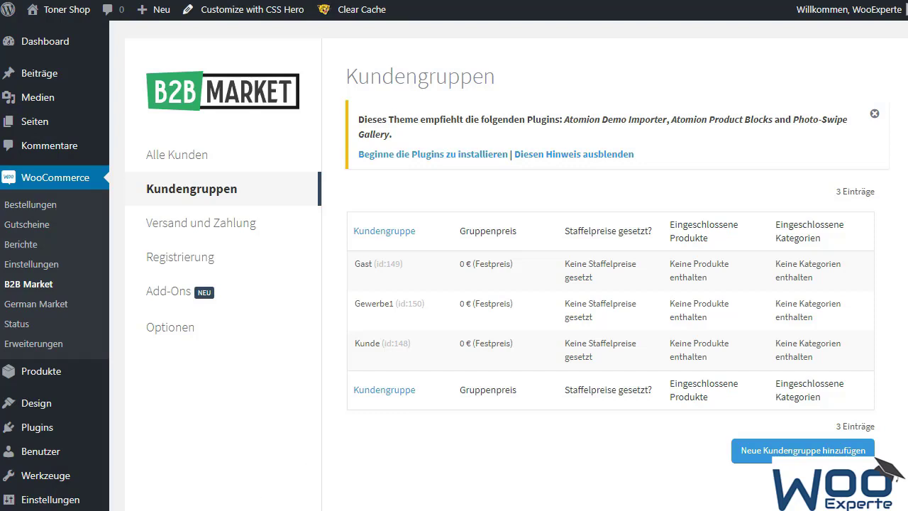
mouse_move(355, 290)
mouse_move(365, 345)
left_click_drag(354, 304, 389, 307)
left_click(389, 308)
Step: Open the Kunde customer group for editing and add an empty tiered price row under Staffelpreis
left_click(379, 358)
scroll(648, 284, "down", 3)
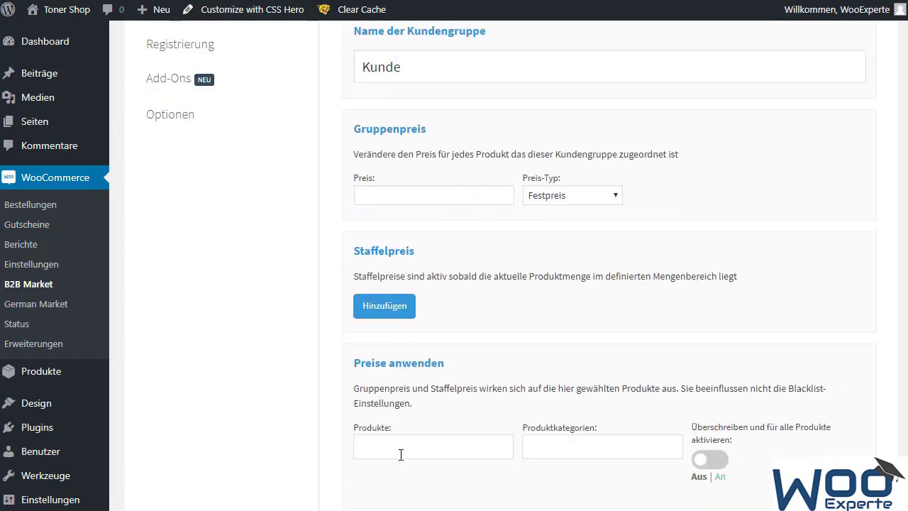
left_click(404, 312)
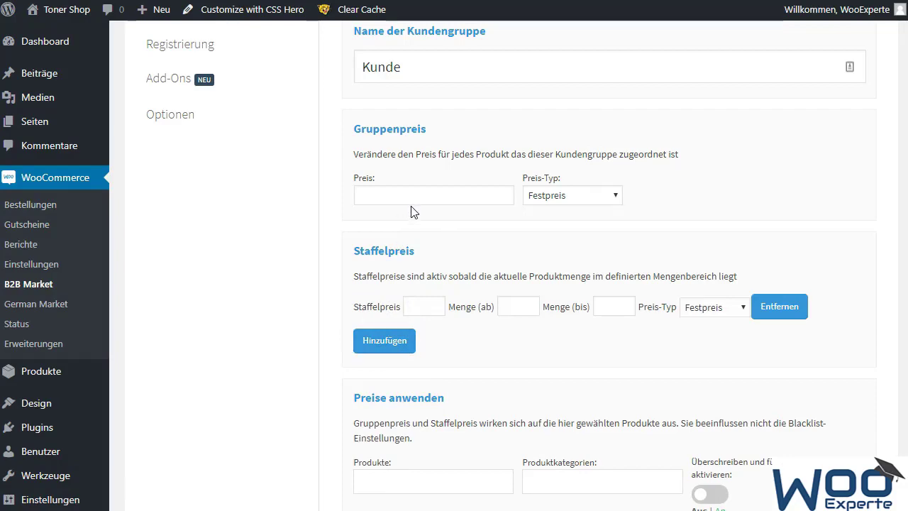
Step: Set the Kunde group's Gruppenpreis to 10 with the price type Rabatt (%)
scroll(415, 212, "down", 1)
scroll(412, 210, "down", 2)
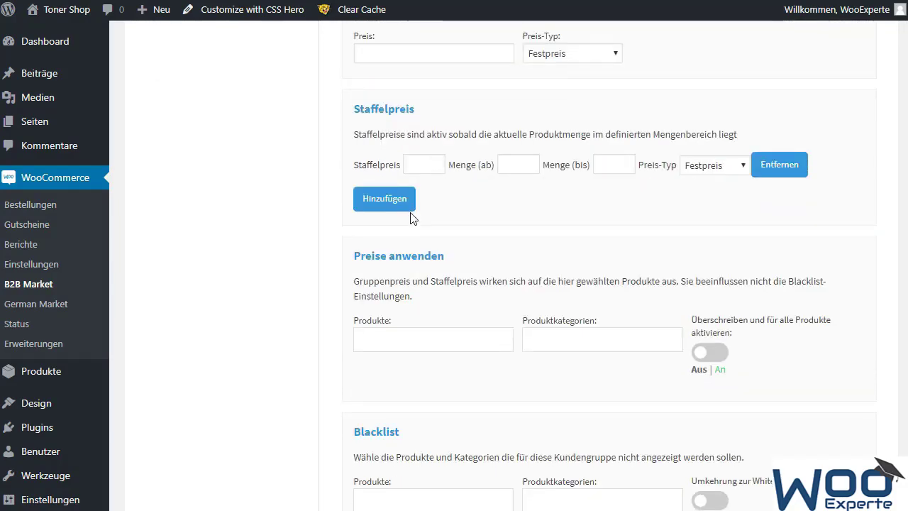
scroll(615, 306, "up", 3)
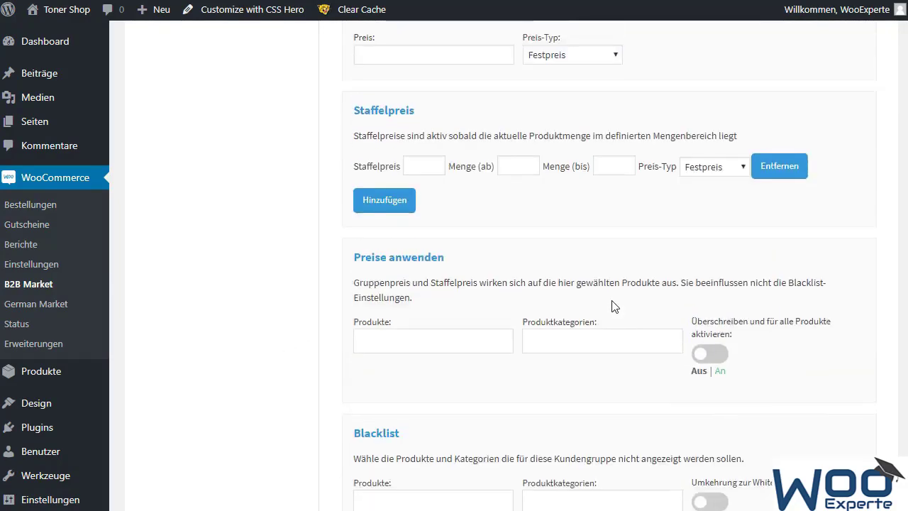
left_click(415, 196)
type("1")
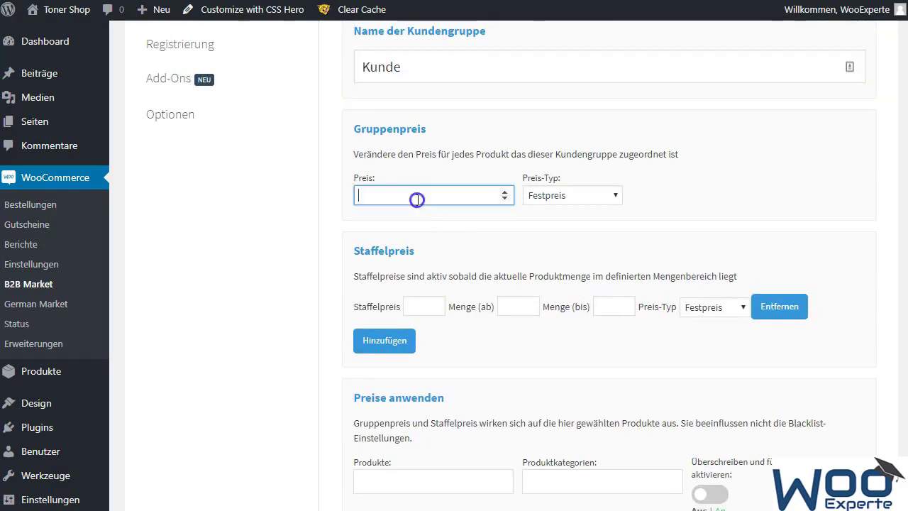
type("0")
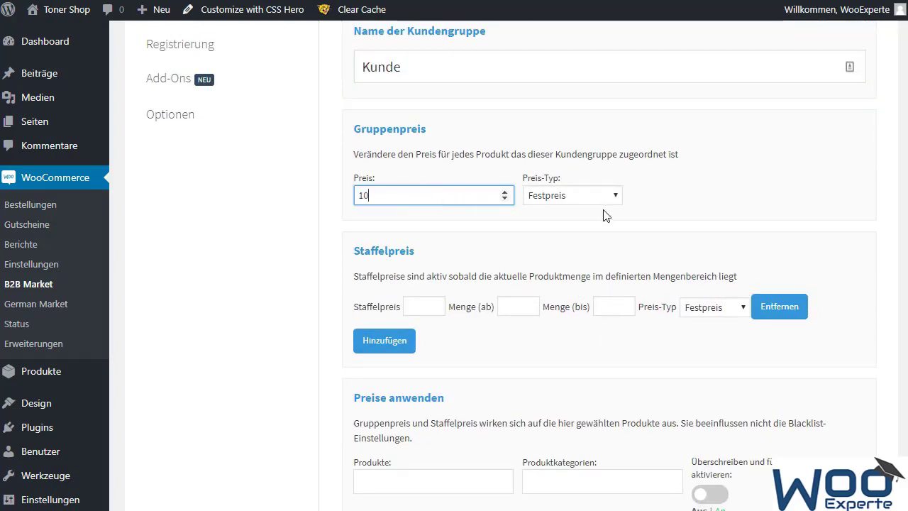
left_click(600, 198)
left_click(569, 239)
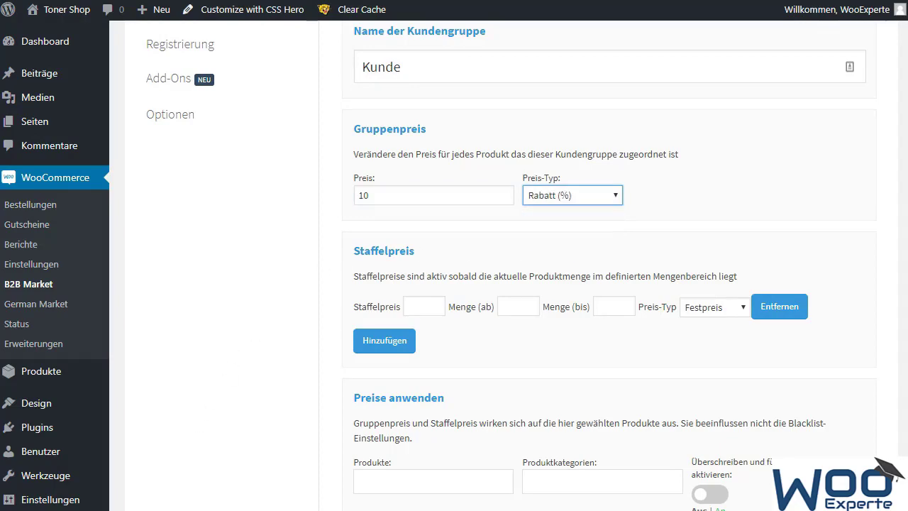
Step: Apply the Kunde group's prices to all products by enabling the override option under Preise anwenden
scroll(339, 326, "down", 2)
left_click(426, 338)
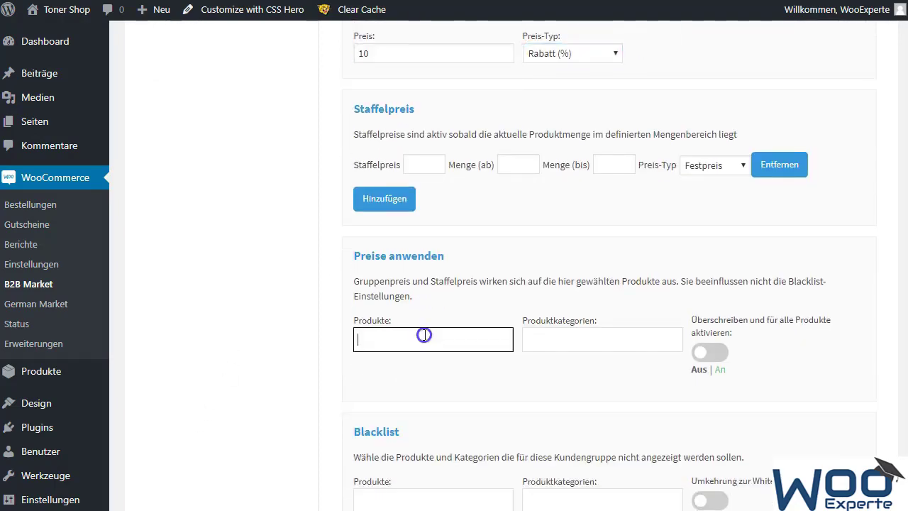
left_click(563, 339)
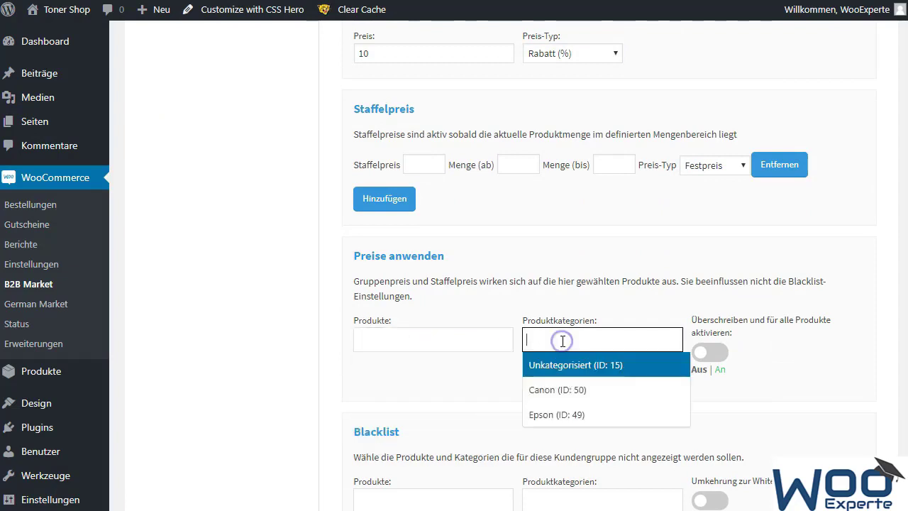
left_click(592, 391)
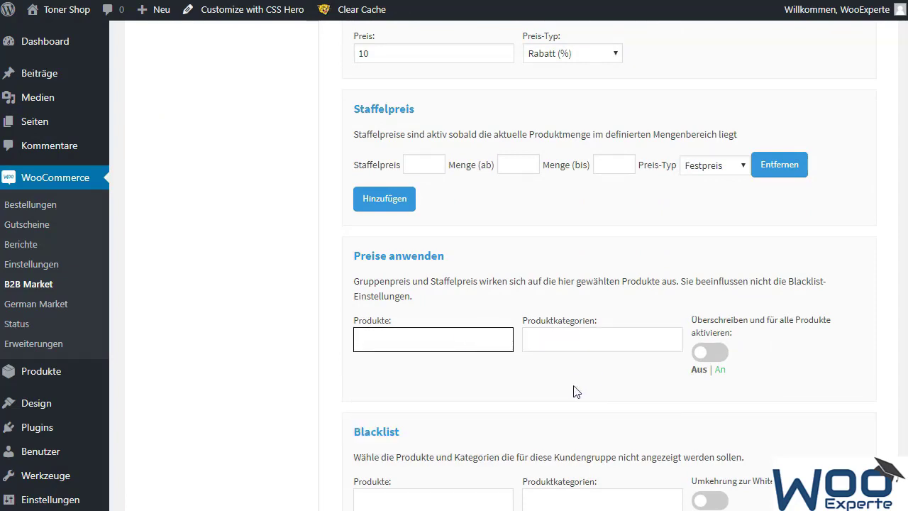
left_click(712, 352)
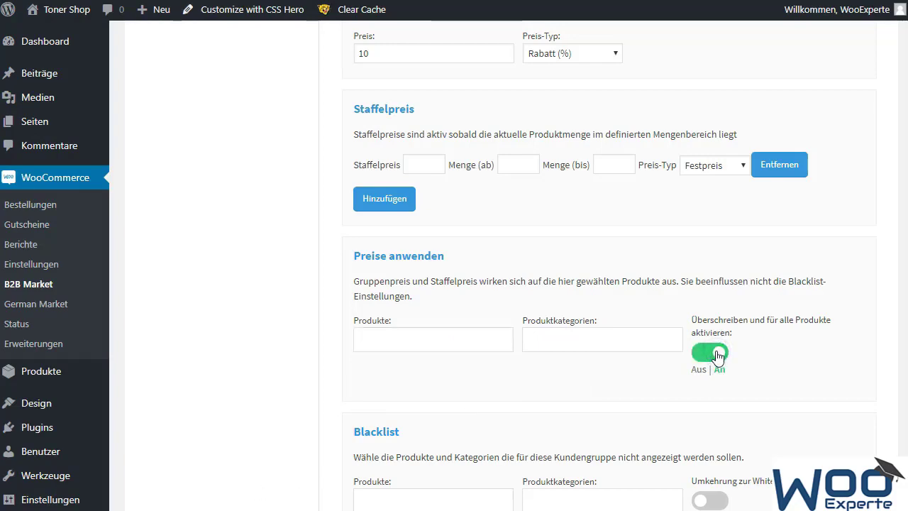
Step: Define the Kunde group's first-order discount as Erster Rabatt with value 5, type Rabatt (fester Wert), and enable it for all products
scroll(500, 292, "down", 6)
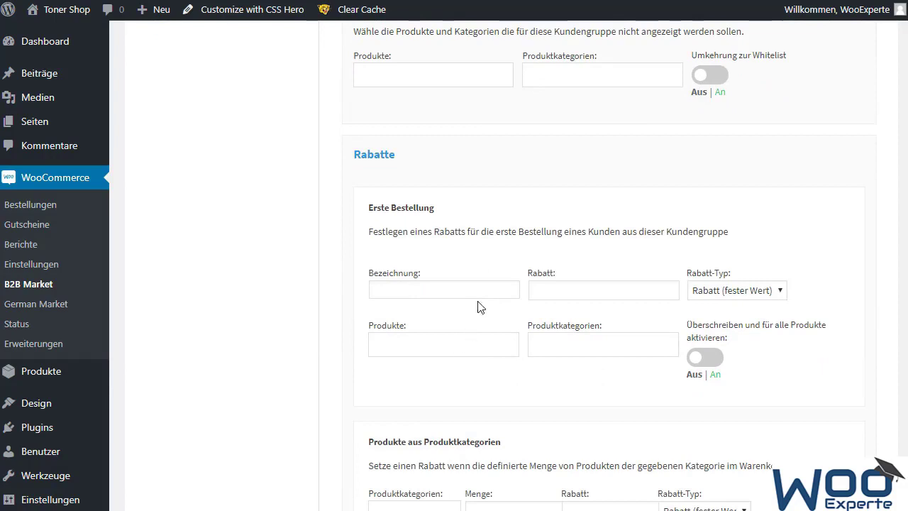
left_click(475, 291)
left_click(445, 319)
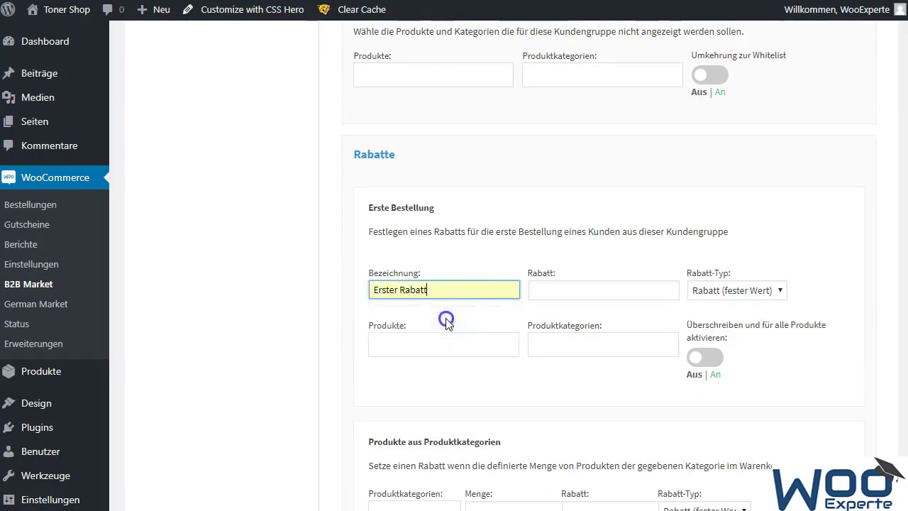
left_click(575, 292)
left_click(731, 290)
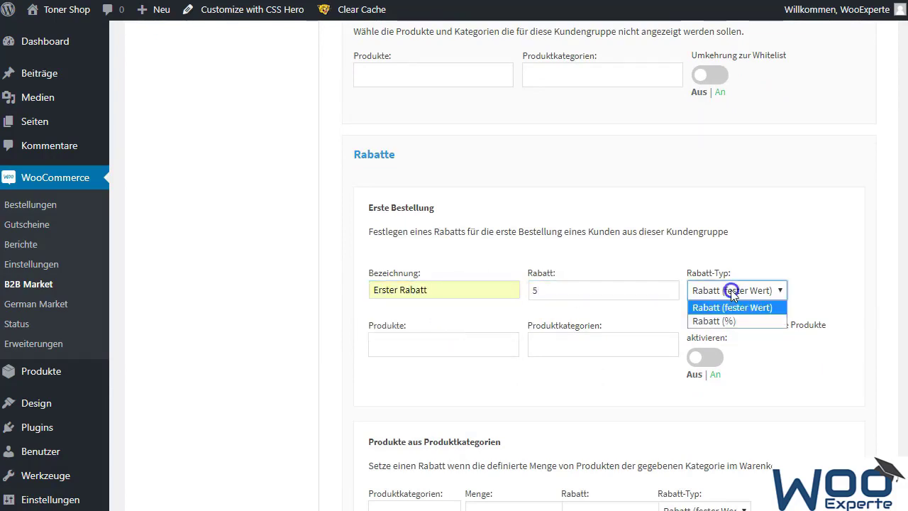
left_click(731, 289)
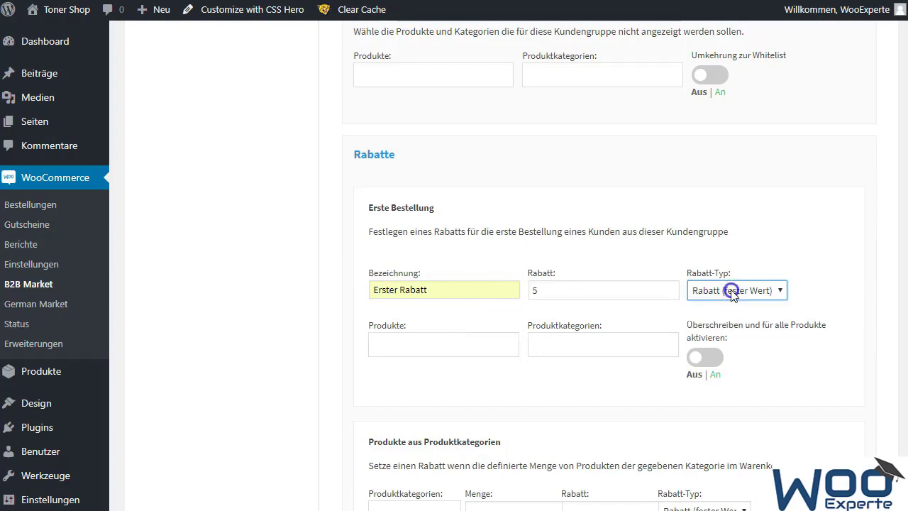
left_click(706, 359)
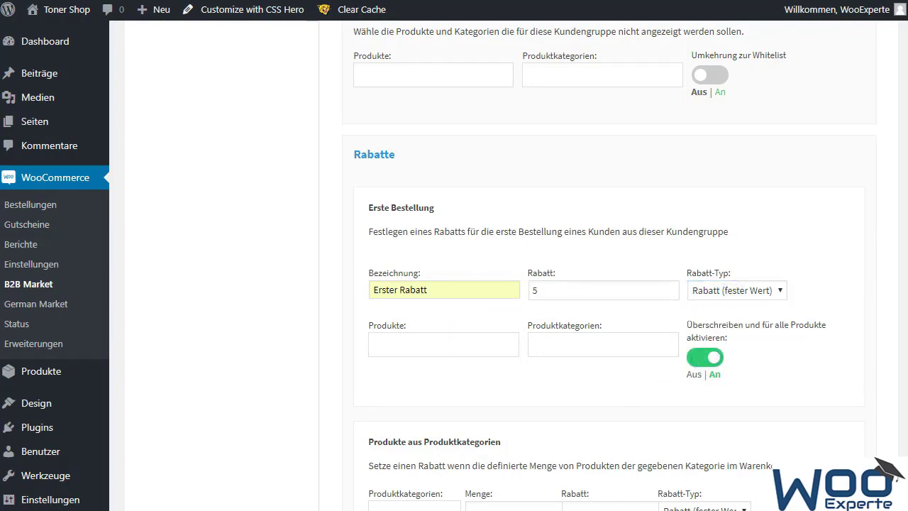
Step: Add the product Drucker Wartung (ID: 121) to the Kunde group's blacklist
scroll(608, 345, "up", 2)
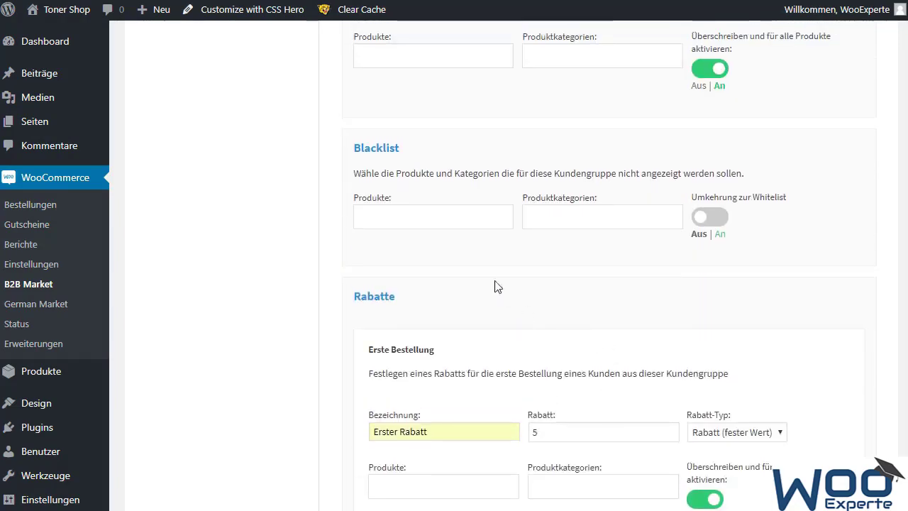
left_click(434, 216)
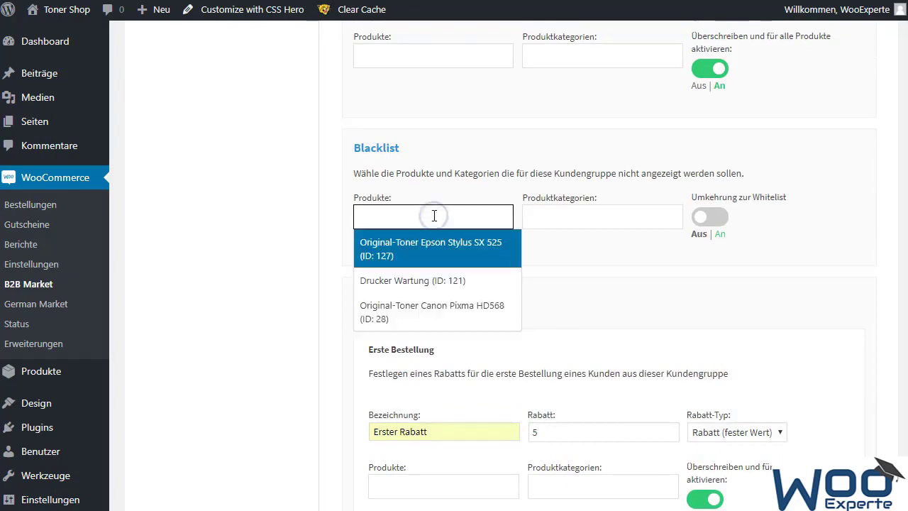
left_click(424, 281)
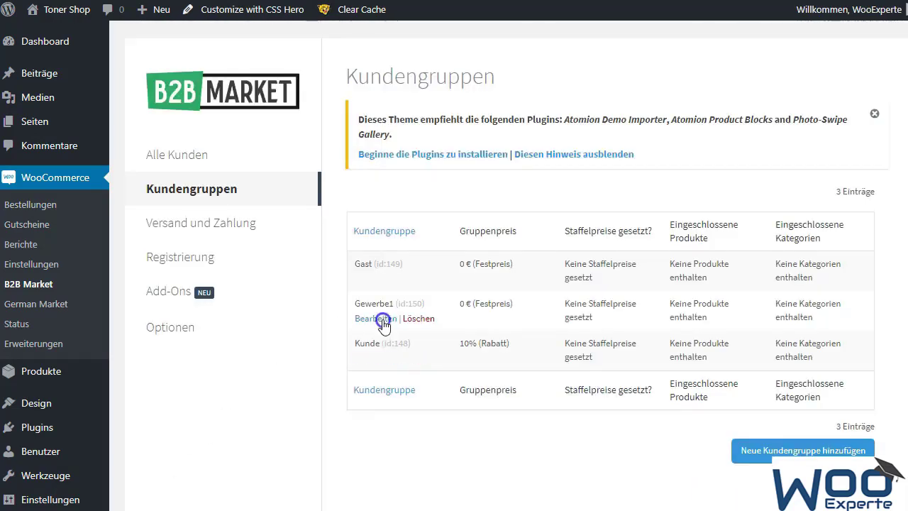
Step: Open the Gewerbe1 customer group for editing and enable net price display and UST-ID validation at registration in its Steuer-Einstellungen
left_click(382, 321)
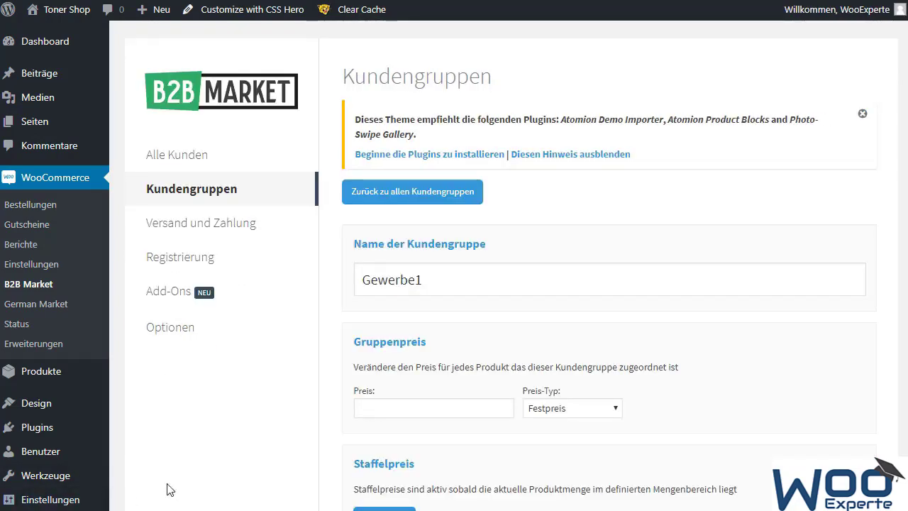
scroll(600, 373, "down", 8)
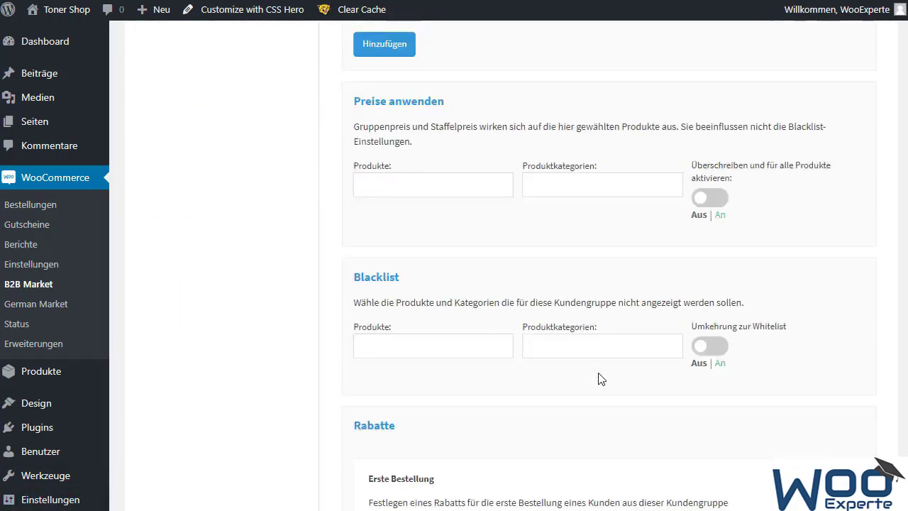
scroll(600, 379, "down", 6)
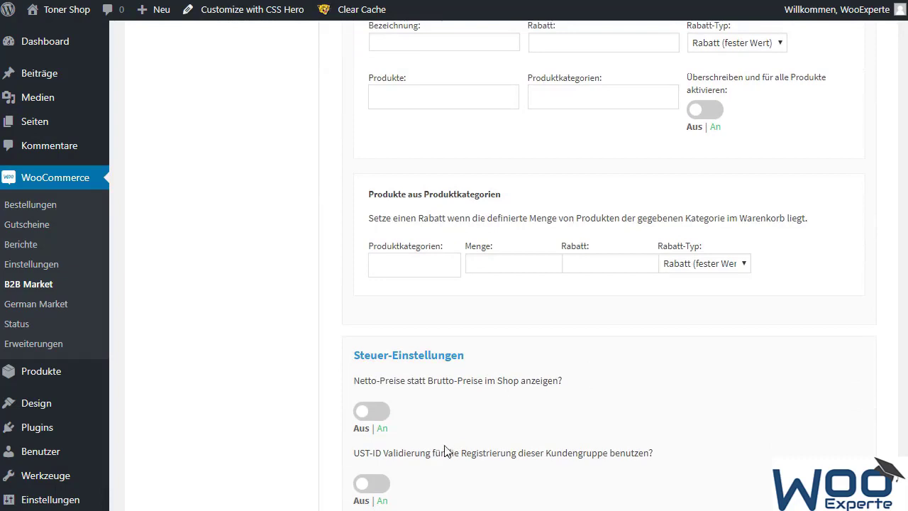
left_click(371, 411)
left_click(376, 484)
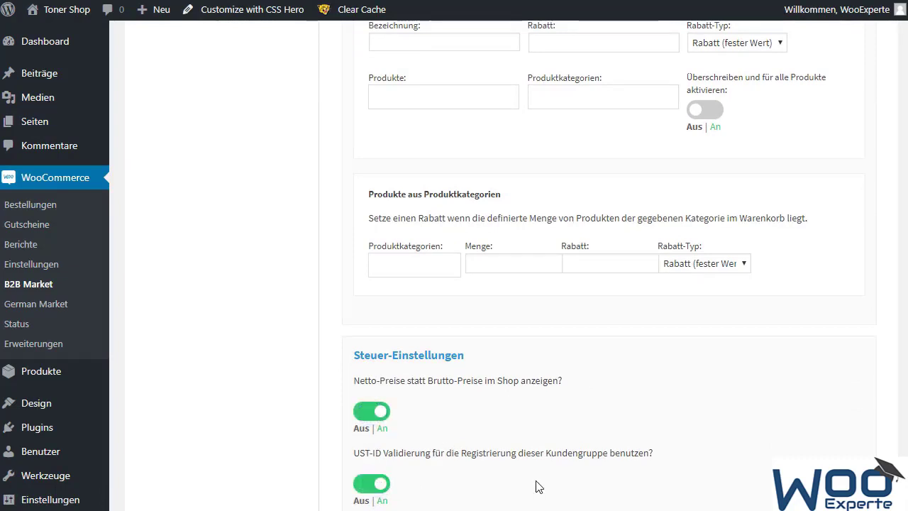
Step: Reverse the Gewerbe1 group's blacklist to a whitelist containing Drucker Wartung (ID: 121) and Original-Toner Epson Stylus SX 525 (ID: 127)
scroll(707, 423, "up", 6)
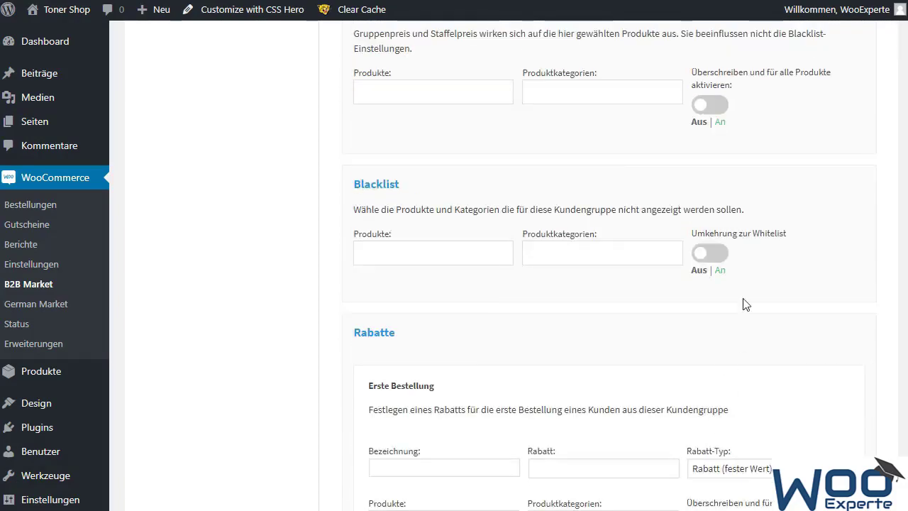
left_click(711, 253)
left_click(418, 250)
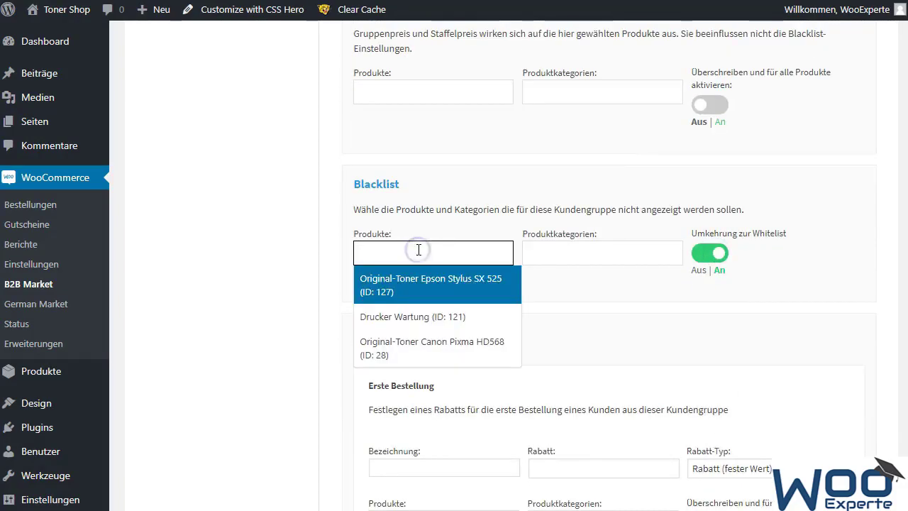
left_click(415, 312)
left_click(440, 277)
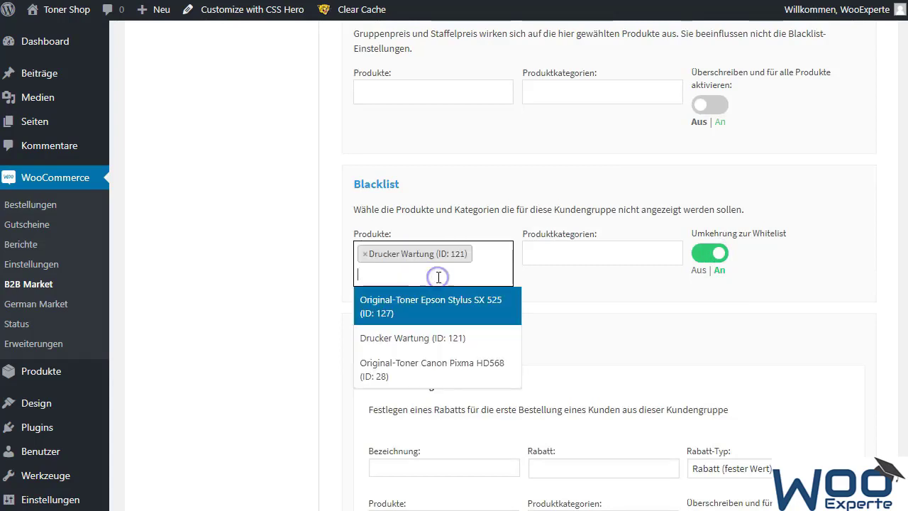
left_click(430, 308)
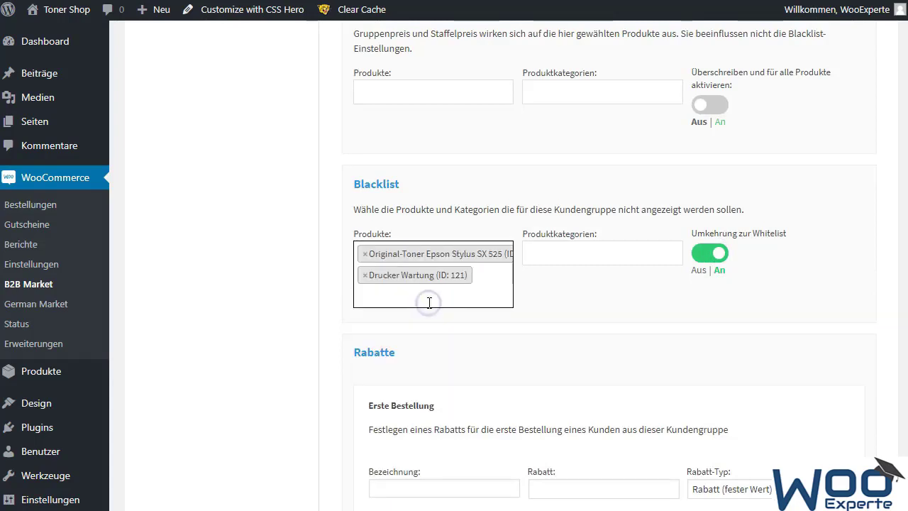
left_click(365, 261)
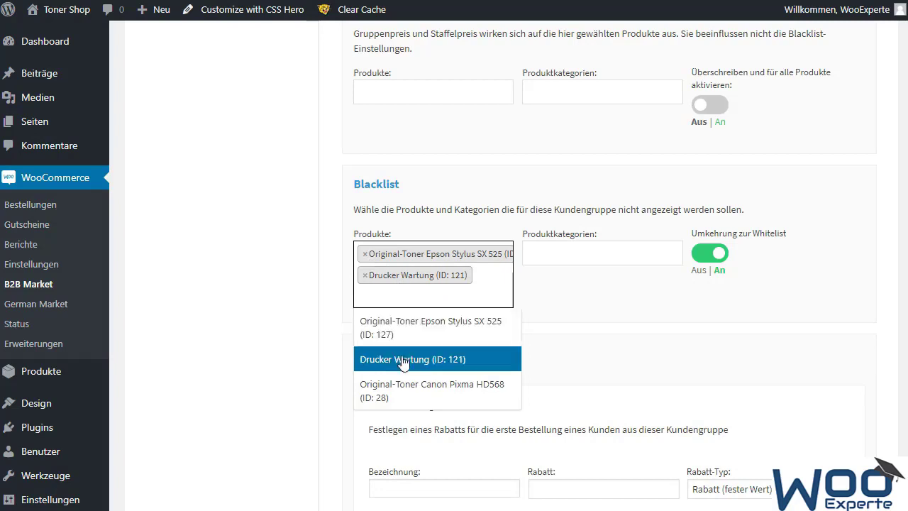
left_click(453, 362)
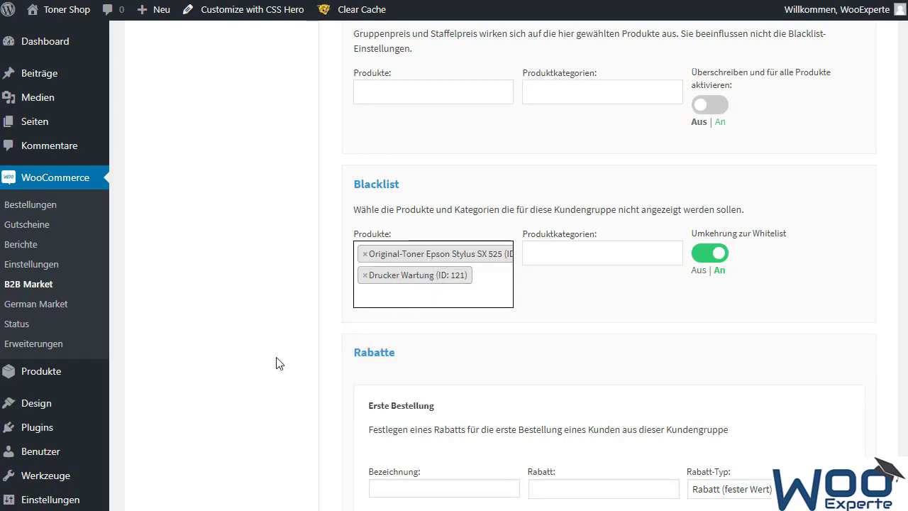
Step: Apply the Gewerbe1 group's prices to the products Drucker Wartung (ID: 121) and Original-Toner Epson Stylus SX 525 (ID: 127)
scroll(437, 174, "up", 2)
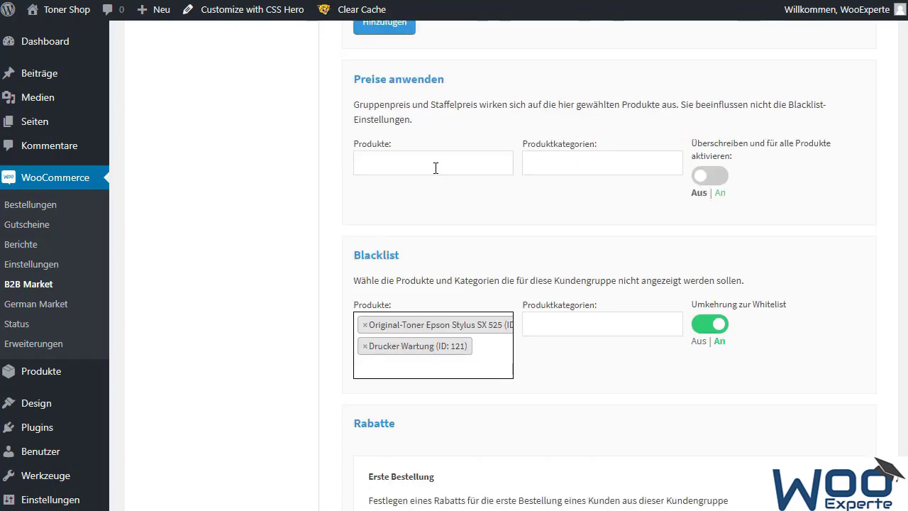
left_click(431, 164)
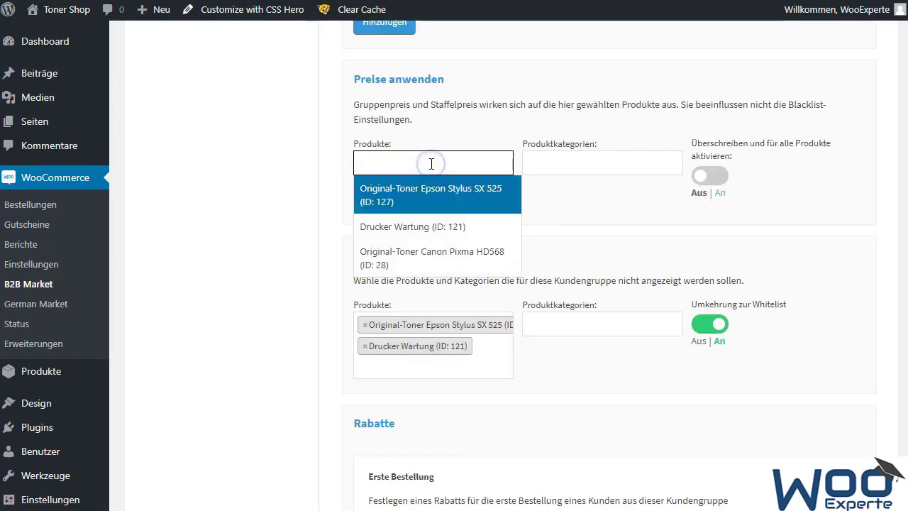
left_click(432, 228)
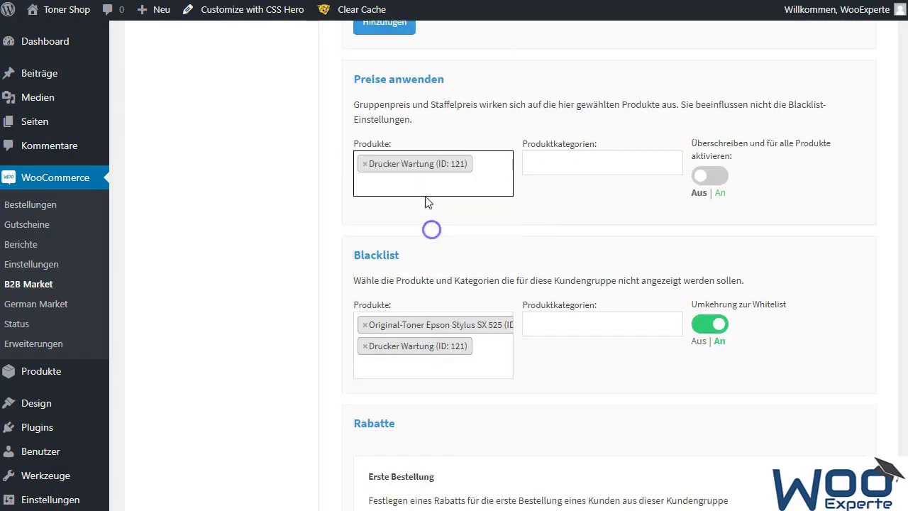
left_click(450, 185)
left_click(442, 218)
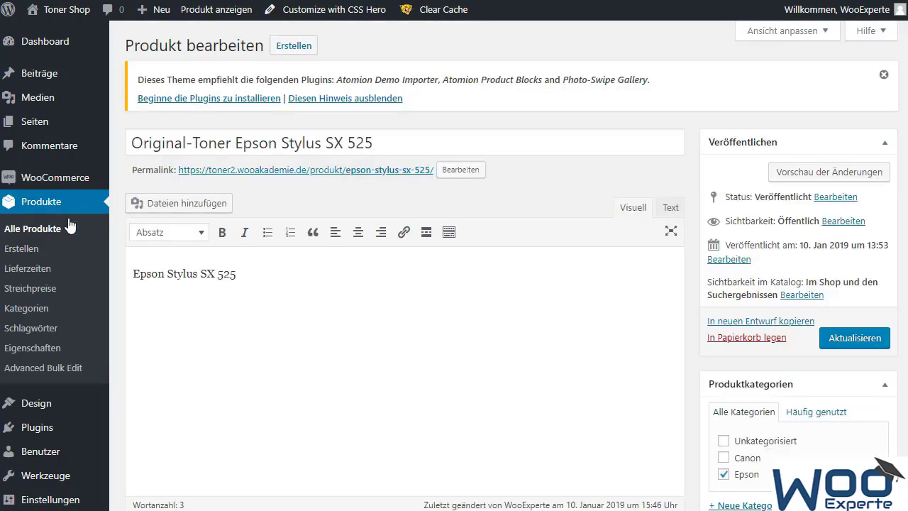
Step: Set the Gewerbe1 group price of the Original Cyan variant of Original-Toner Epson Stylus SX 525 to 12 as Festpreis
scroll(340, 206, "down", 5)
scroll(342, 207, "down", 3)
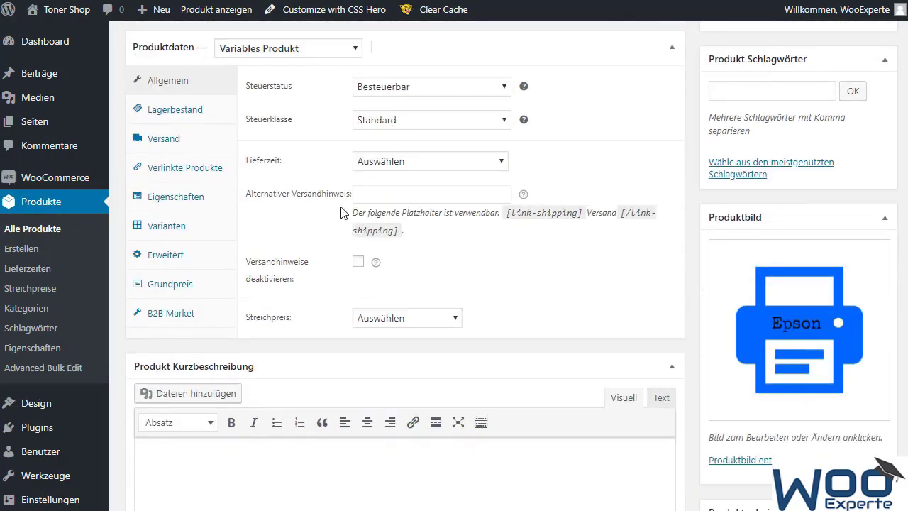
left_click(181, 317)
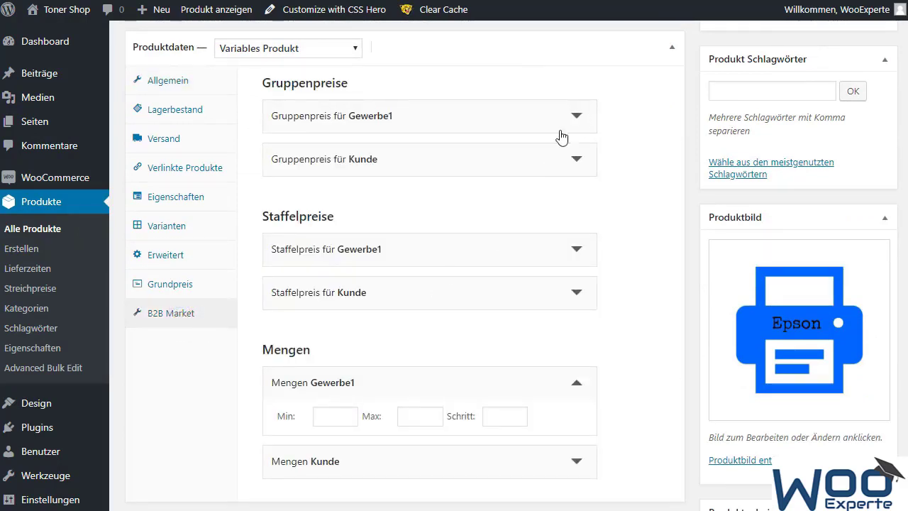
left_click(582, 117)
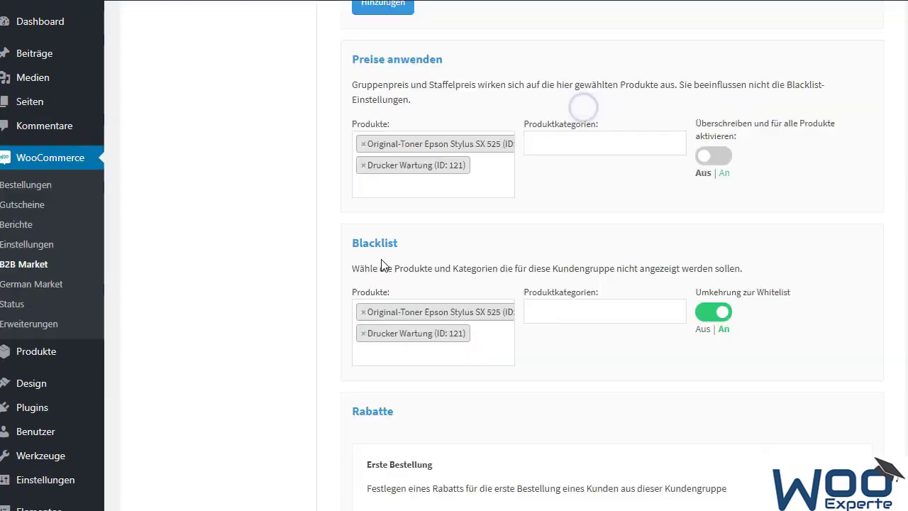
scroll(580, 263, "down", 4)
scroll(580, 271, "down", 6)
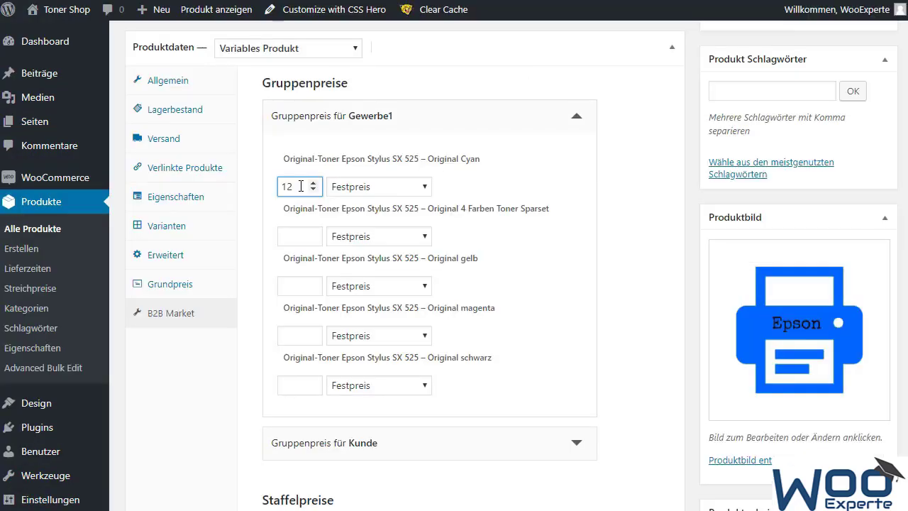
left_click(576, 117)
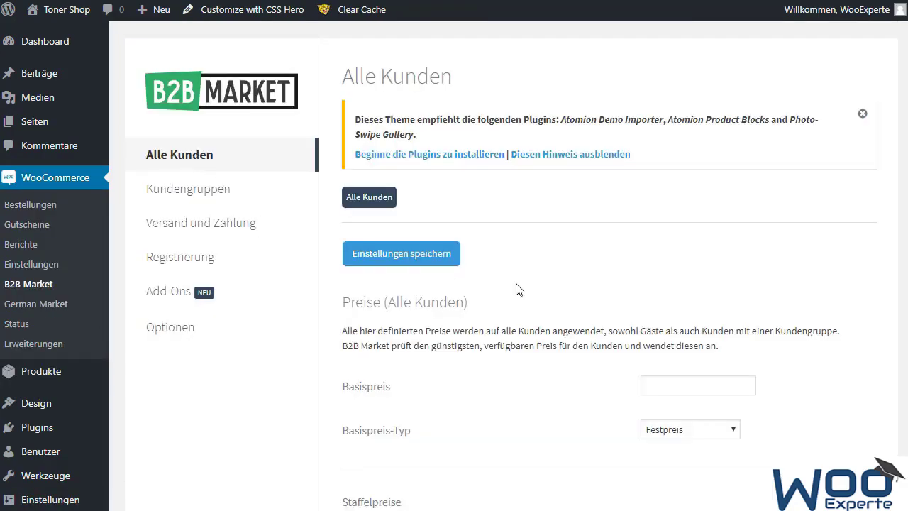
Step: Try a base price of 2 with the type Rabatt (%) for all customers in B2B Market
scroll(538, 291, "down", 2)
scroll(538, 291, "down", 1)
left_click(679, 312)
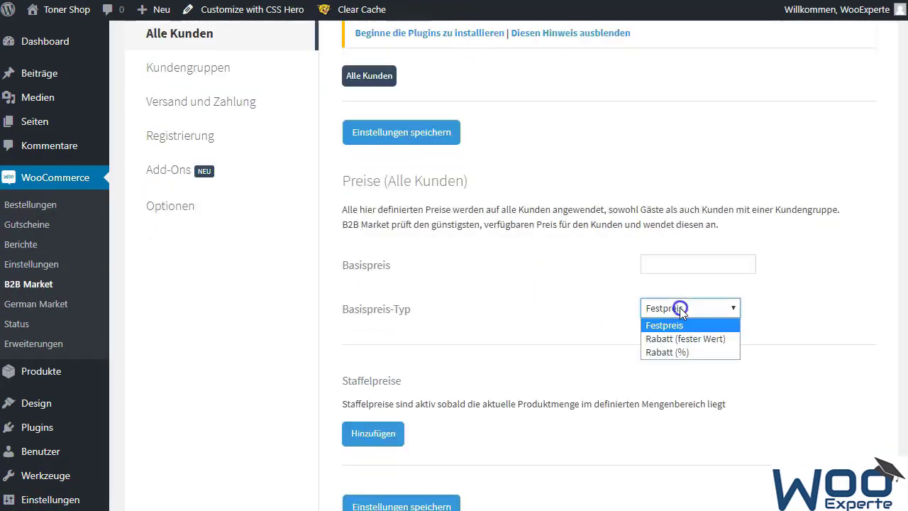
left_click(674, 348)
left_click(676, 265)
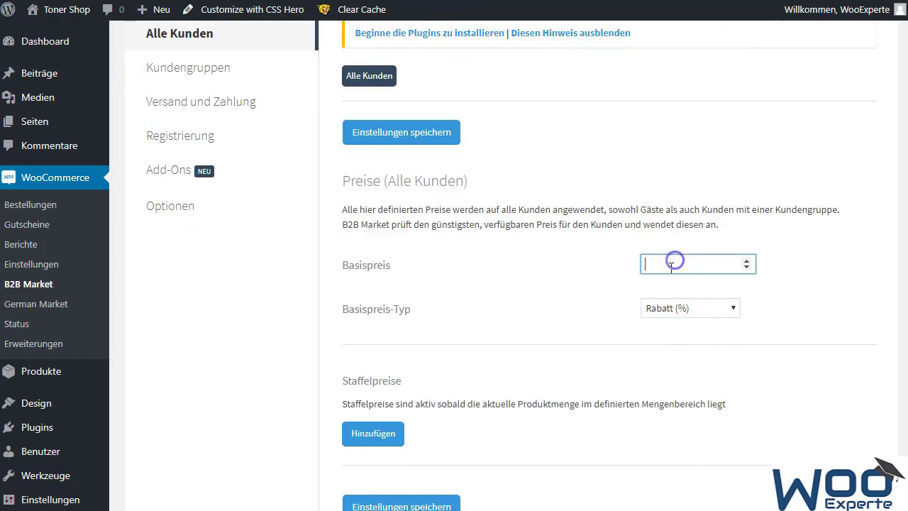
type("2")
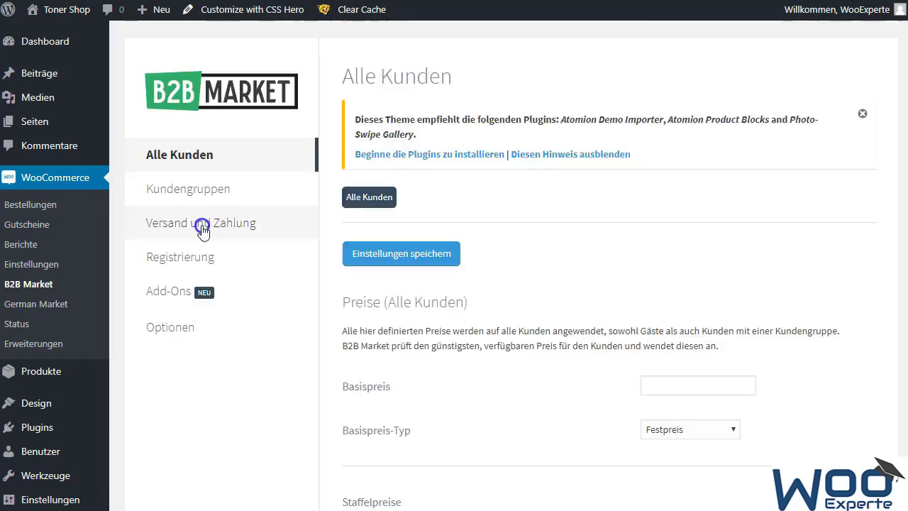
Step: Switch on Kauf auf Rechnung for the Gewerbe1 customer group in B2B Market's payment settings
left_click(202, 229)
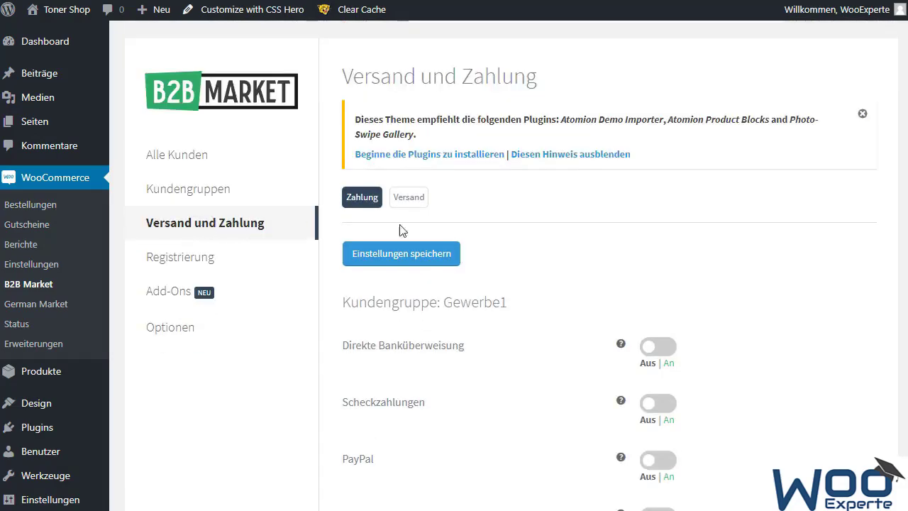
scroll(631, 220, "down", 2)
scroll(630, 221, "down", 1)
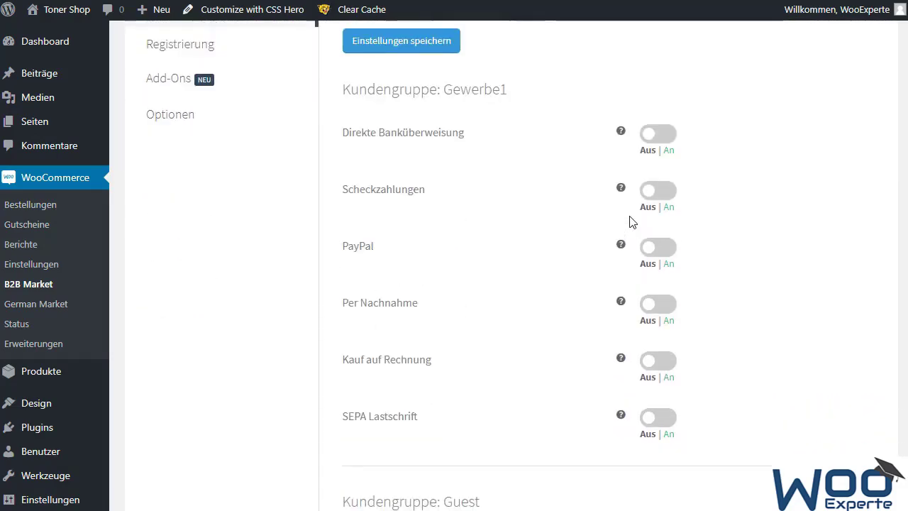
left_click(664, 366)
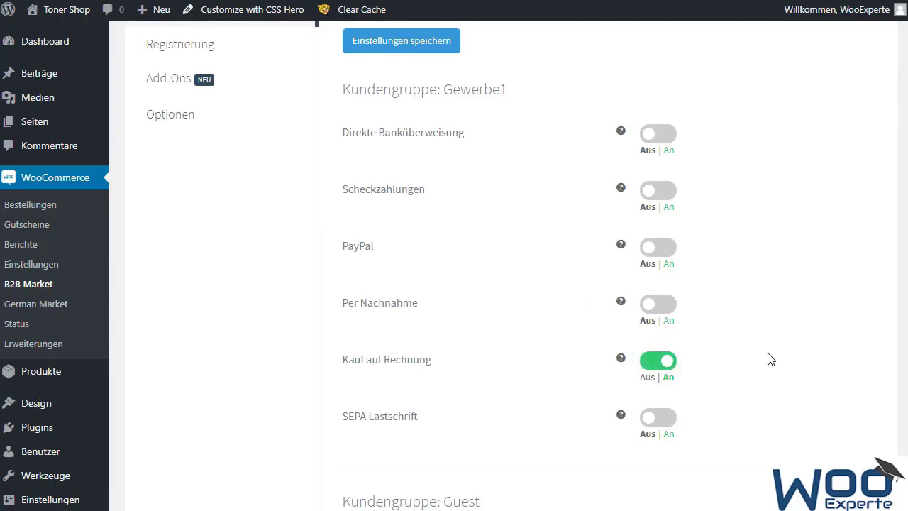
Step: Switch on PayPal and Per Nachnahme as payment options for the Guest customer group
scroll(770, 359, "down", 5)
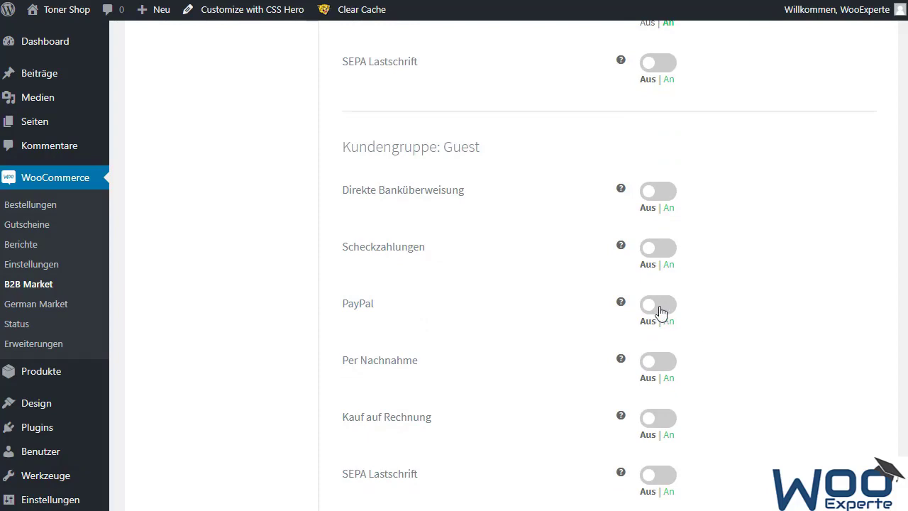
left_click(660, 310)
left_click(662, 365)
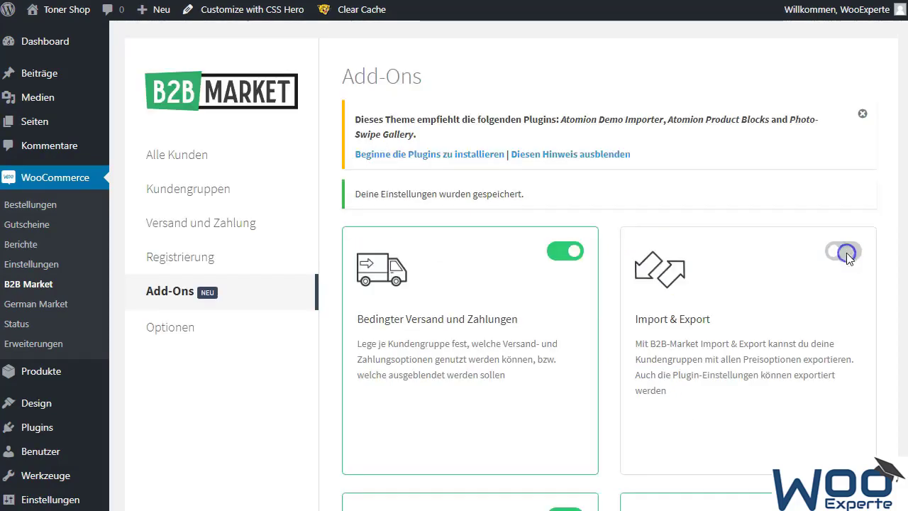
Step: Activate the Import & Export add-on and open its customer group export settings
left_click(844, 251)
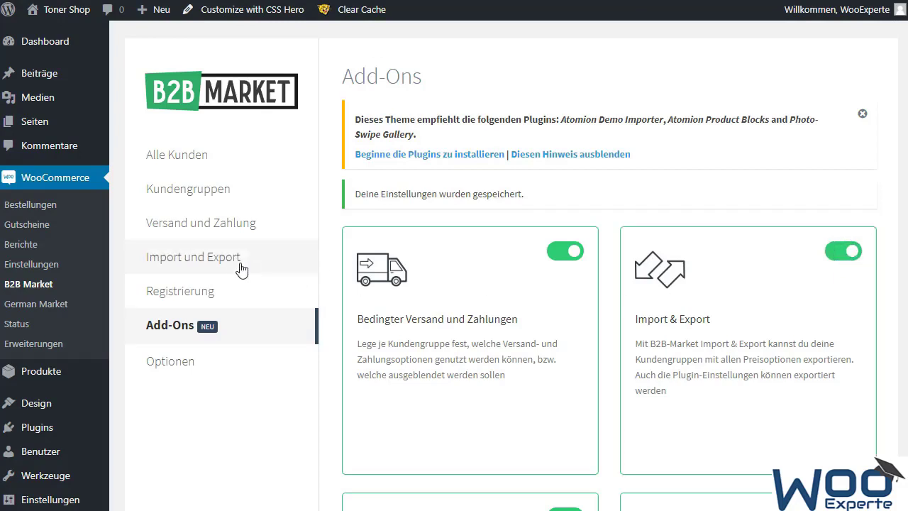
left_click(238, 264)
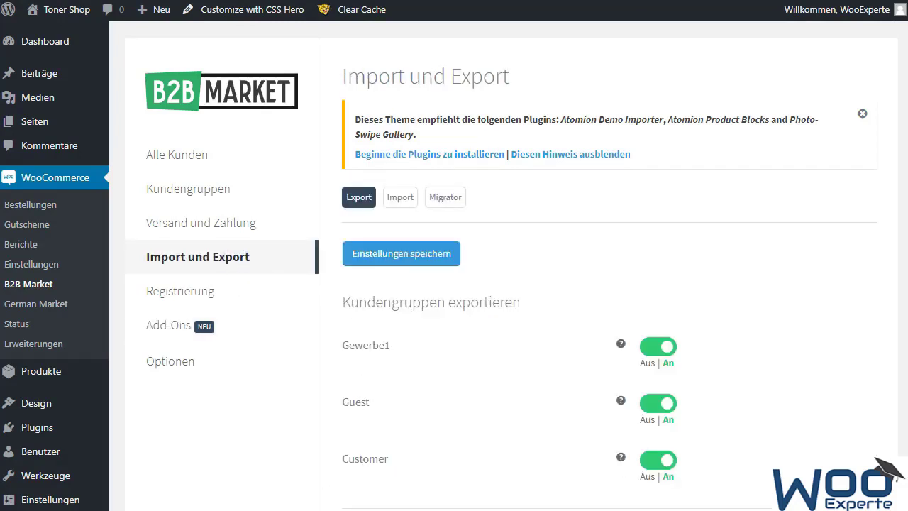
Step: In the registration settings, switch sign-up for the Gewerbe1 group off and back on
left_click(192, 291)
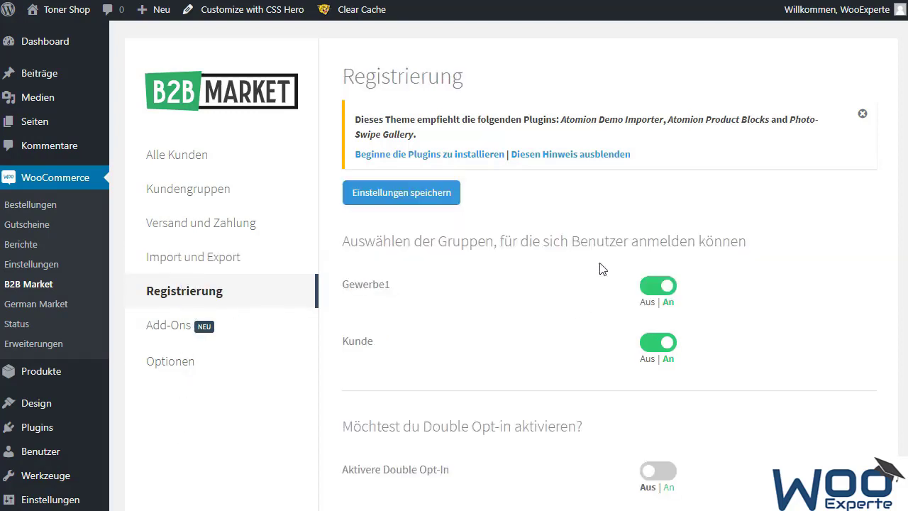
scroll(692, 267, "down", 1)
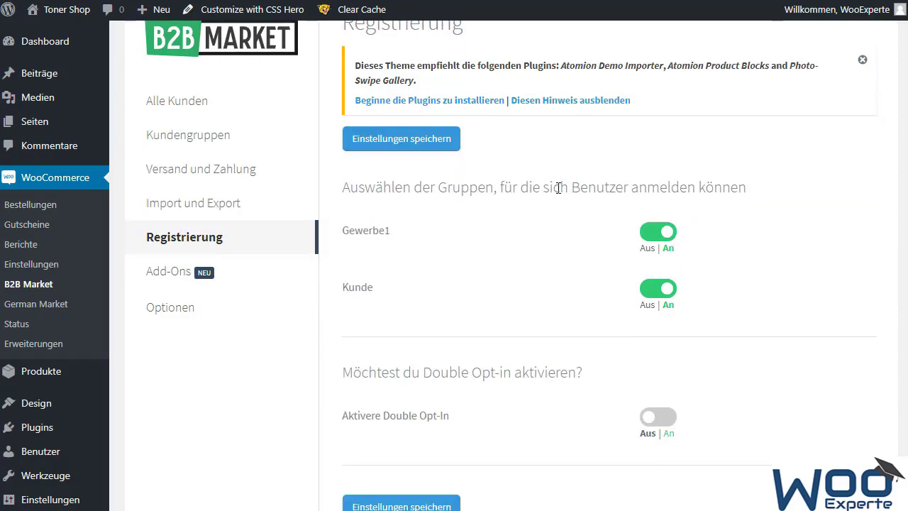
left_click(657, 234)
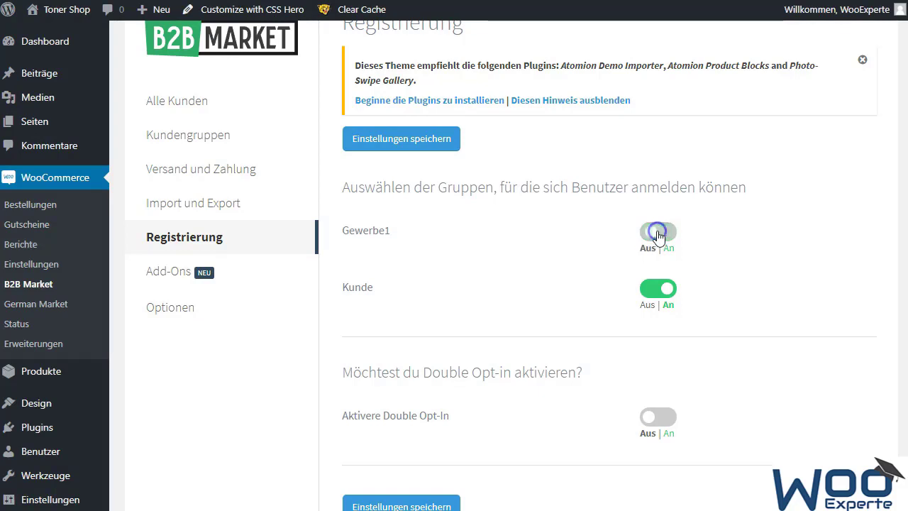
left_click(658, 234)
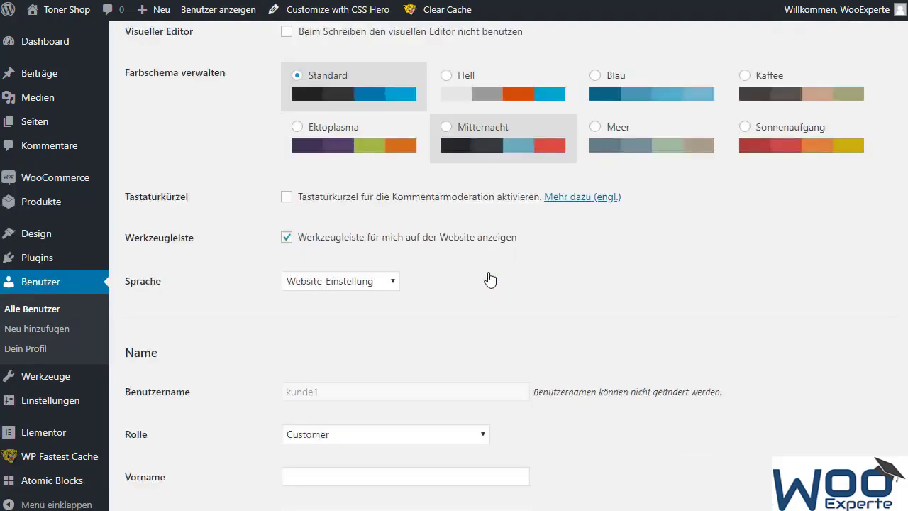
Step: Set the role of the user kunde1 to Gewerbe genehmigt, trying Gewerbe1 first
scroll(486, 277, "down", 1)
left_click(430, 360)
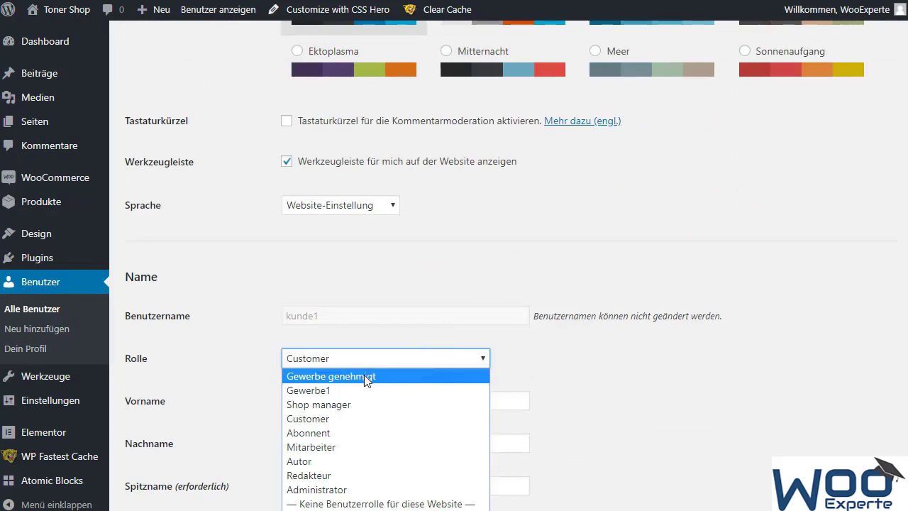
left_click(358, 392)
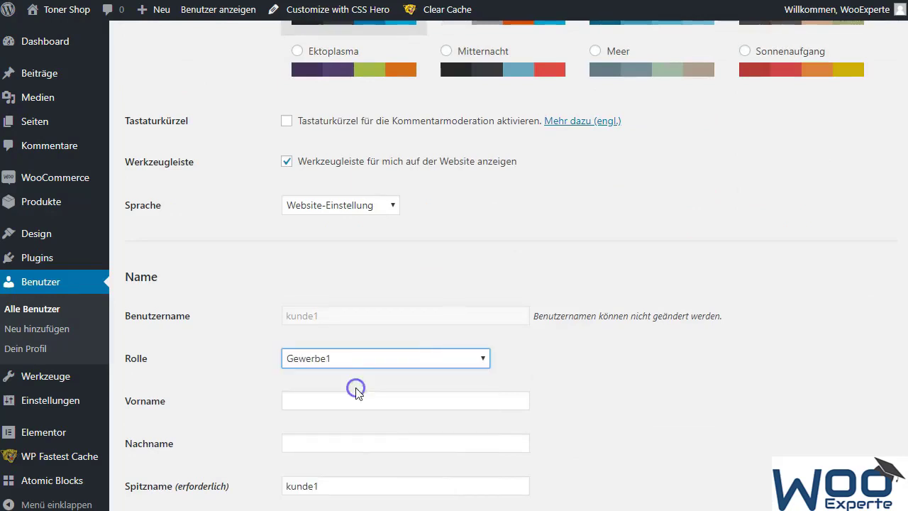
left_click(450, 359)
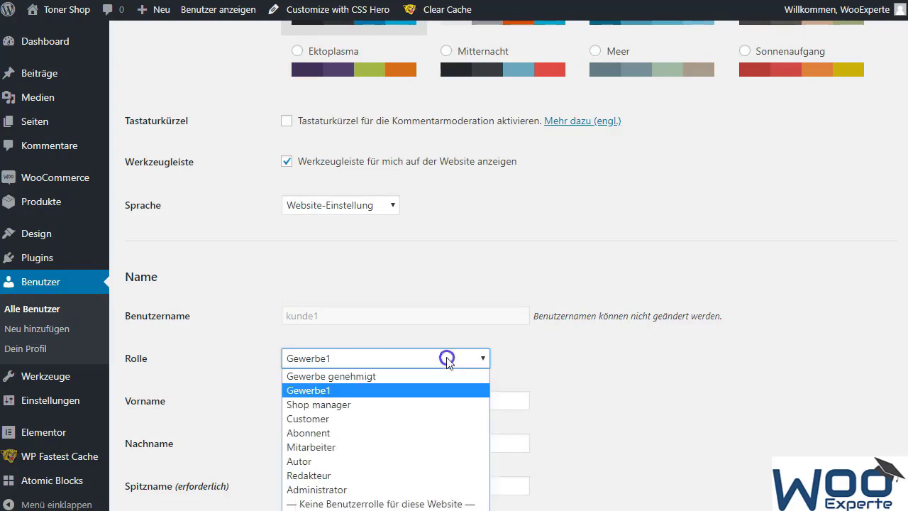
left_click(360, 377)
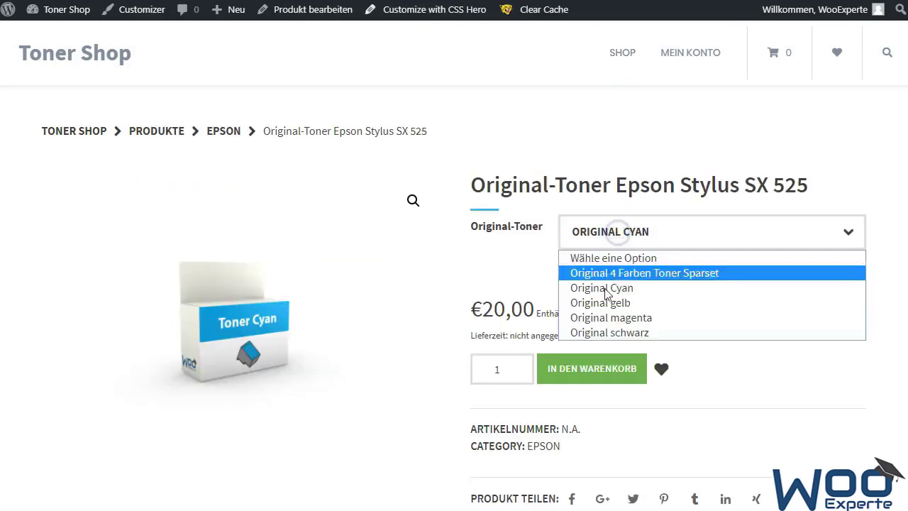
Step: View the Original gelb and Original magenta variants of Original-Toner Epson Stylus SX 525 in the shop
left_click(604, 303)
left_click(604, 232)
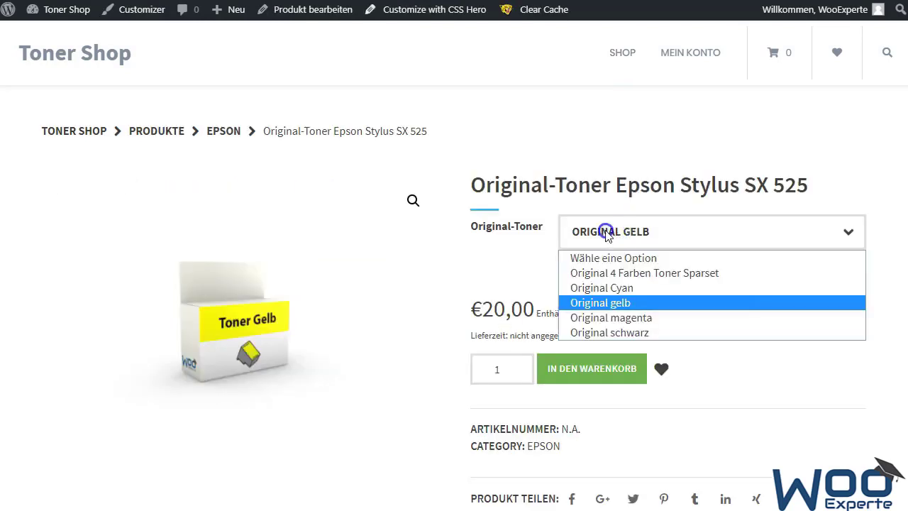
left_click(600, 316)
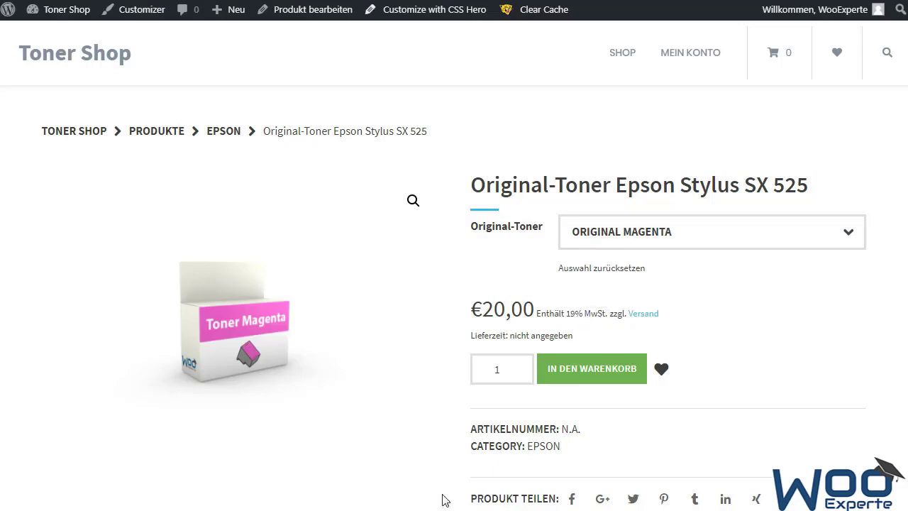
Step: Register a customer account in the Kunde group with an e-mail and password, and check the shop's products and prices as that customer
left_click(738, 47)
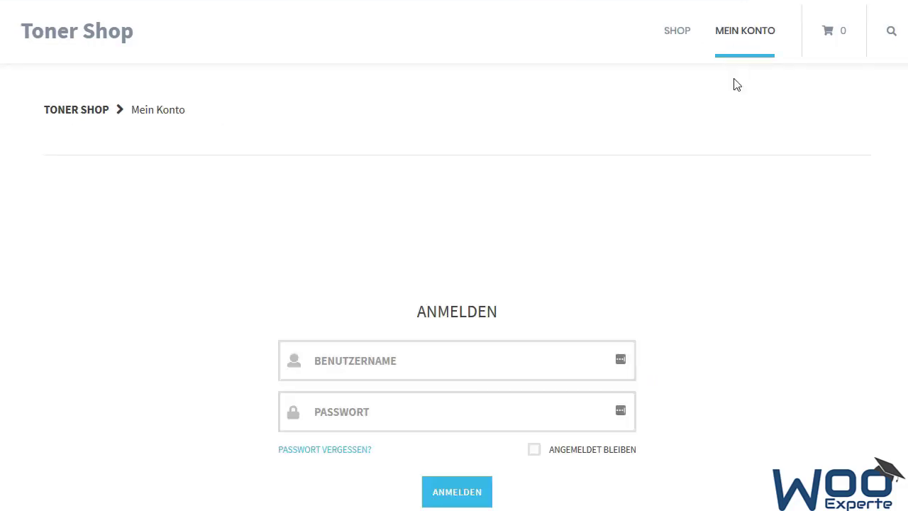
scroll(734, 162, "down", 3)
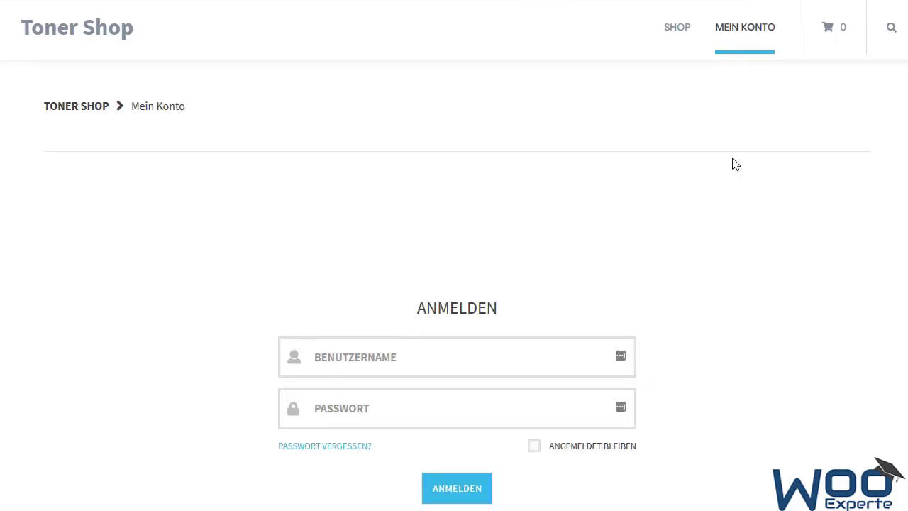
left_click(457, 341)
scroll(225, 308, "down", 2)
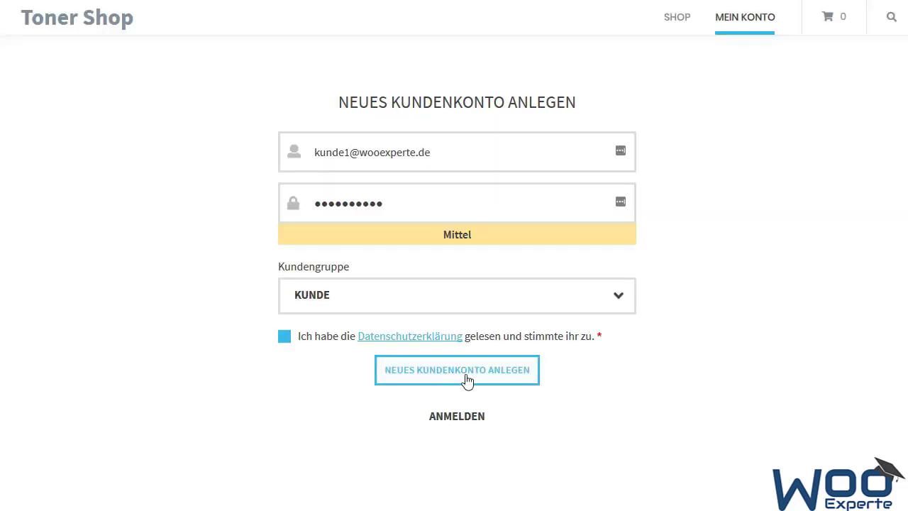
left_click(464, 376)
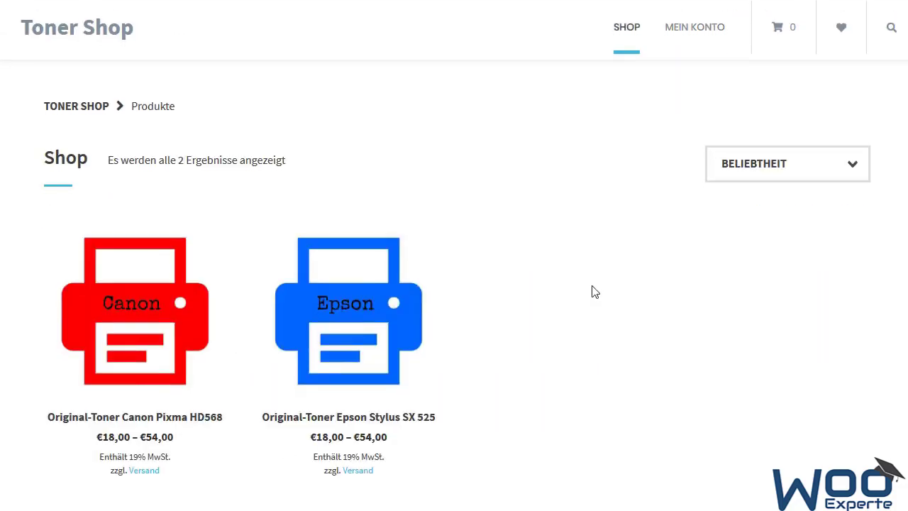
scroll(415, 278, "down", 2)
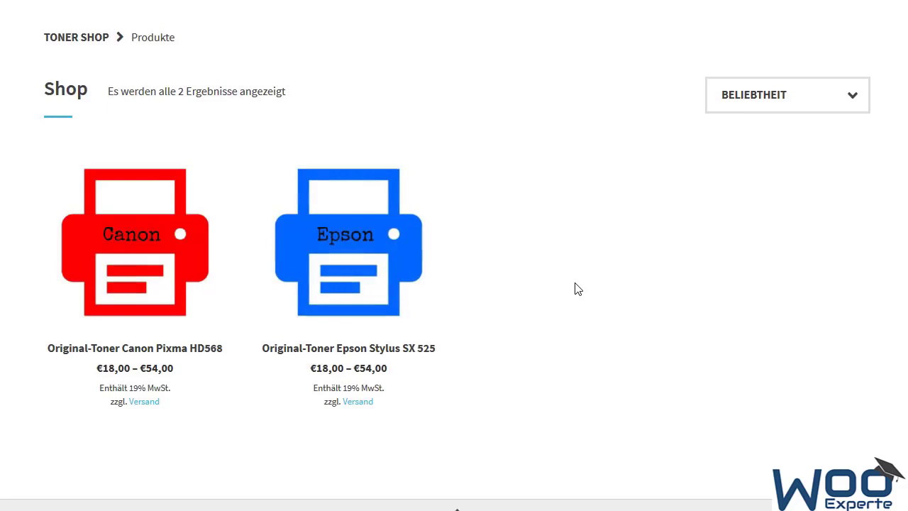
scroll(426, 450, "up", 2)
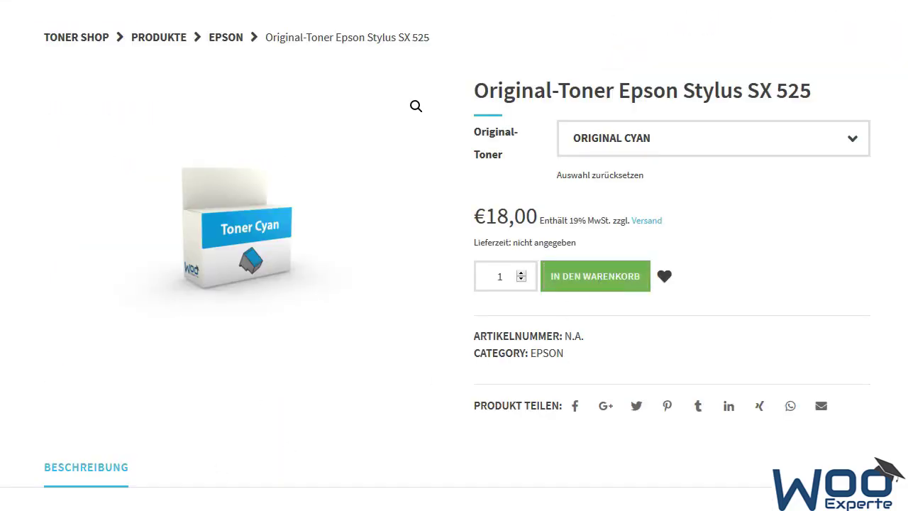
Step: Register a business account in the Gewerbe1 group with its e-mail and password, and view the shop's products with that account
scroll(563, 272, "down", 3)
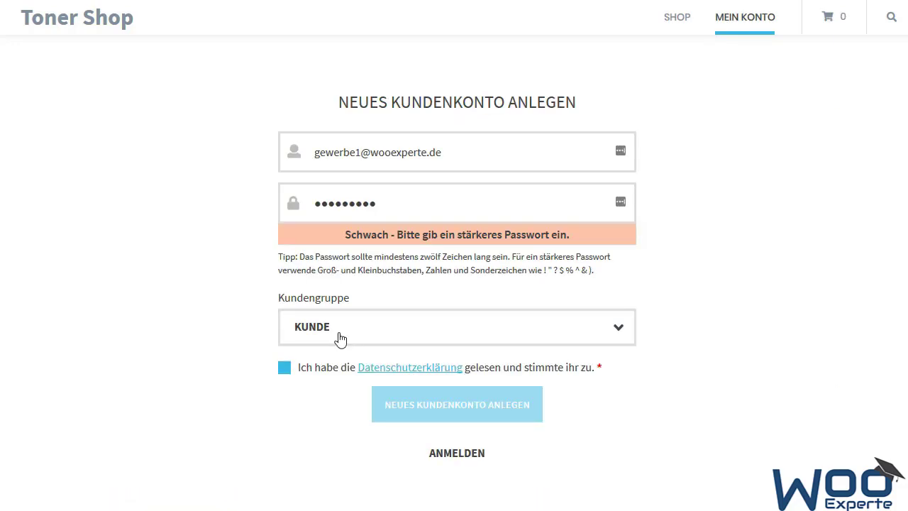
left_click(338, 337)
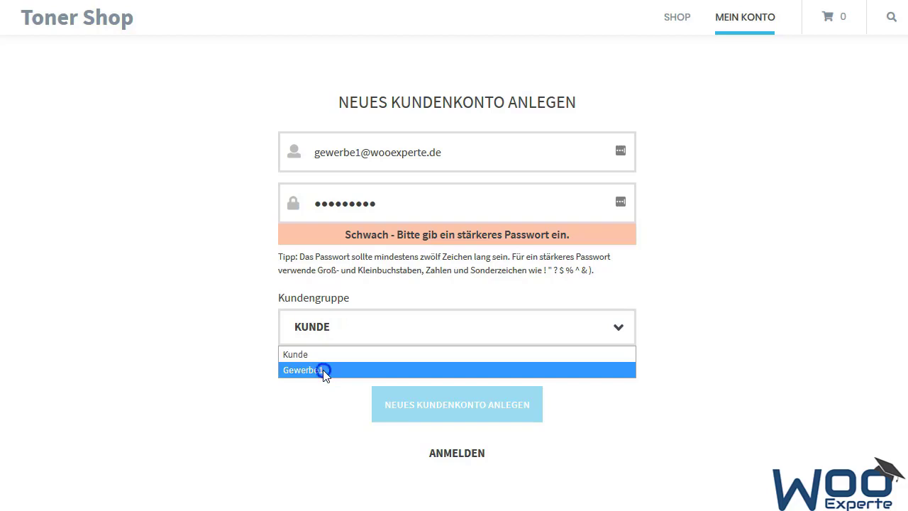
left_click(323, 370)
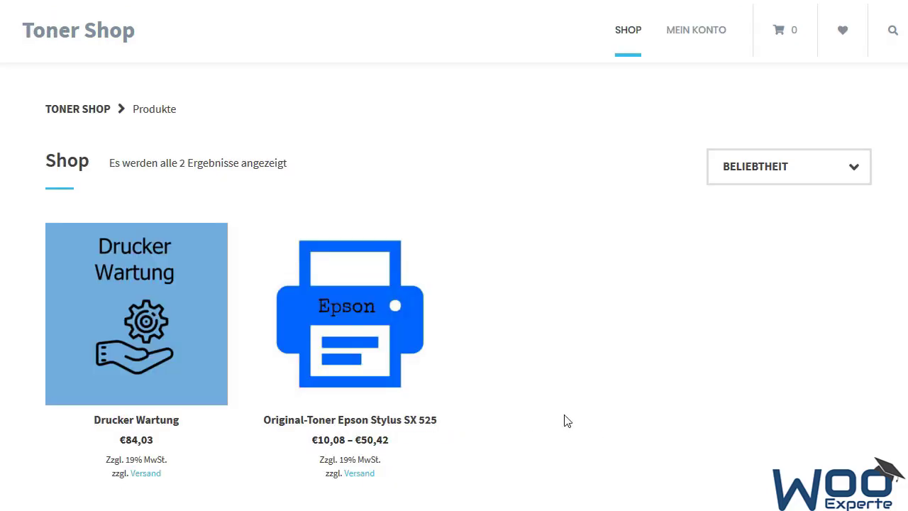
mouse_move(176, 349)
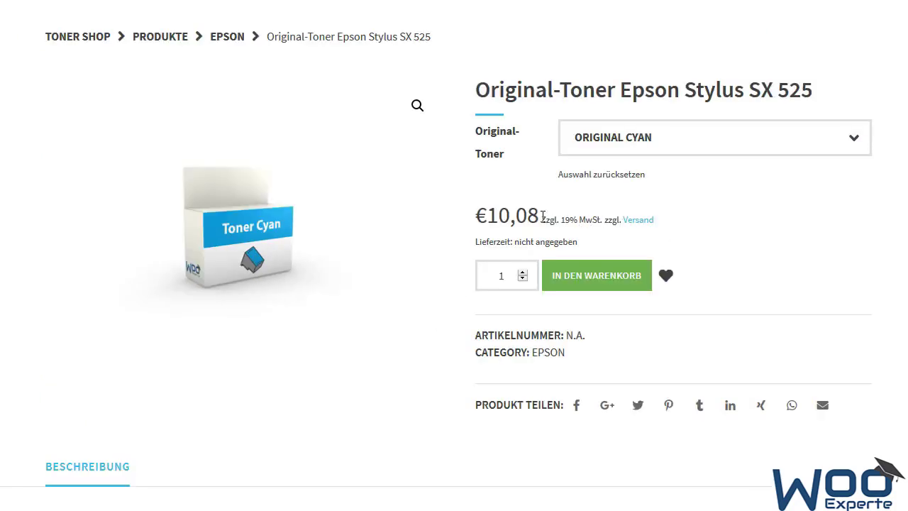
Step: Add the Original Cyan variant of Original-Toner Epson Stylus SX 525 to the cart and check the payment method offered at checkout
left_click_drag(543, 216, 484, 214)
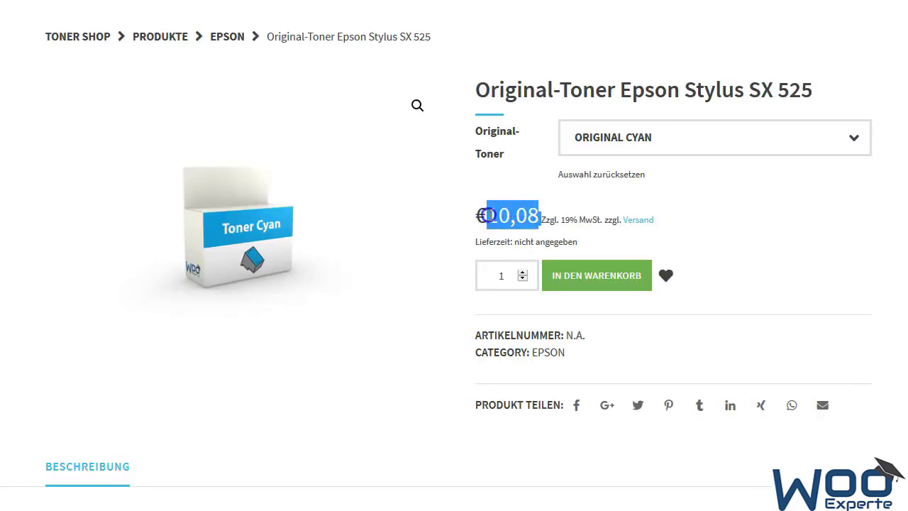
left_click(604, 289)
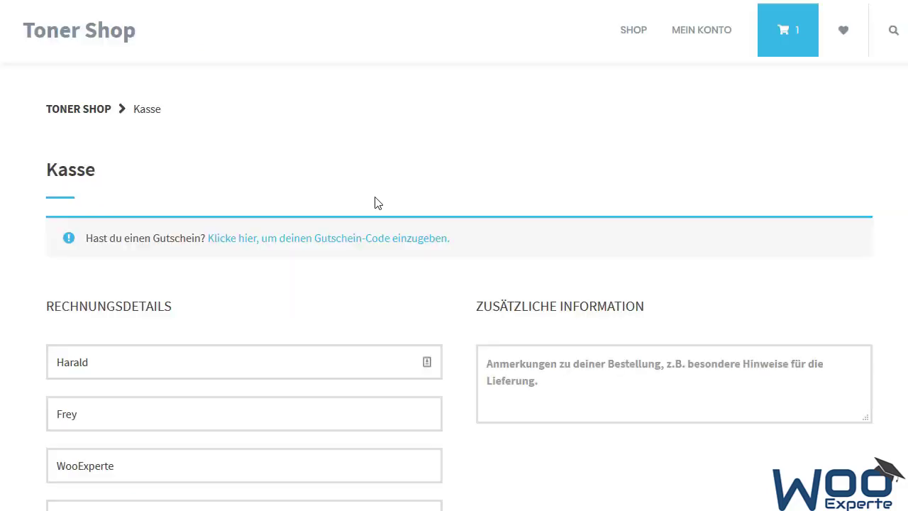
scroll(373, 203, "down", 9)
scroll(373, 197, "down", 2)
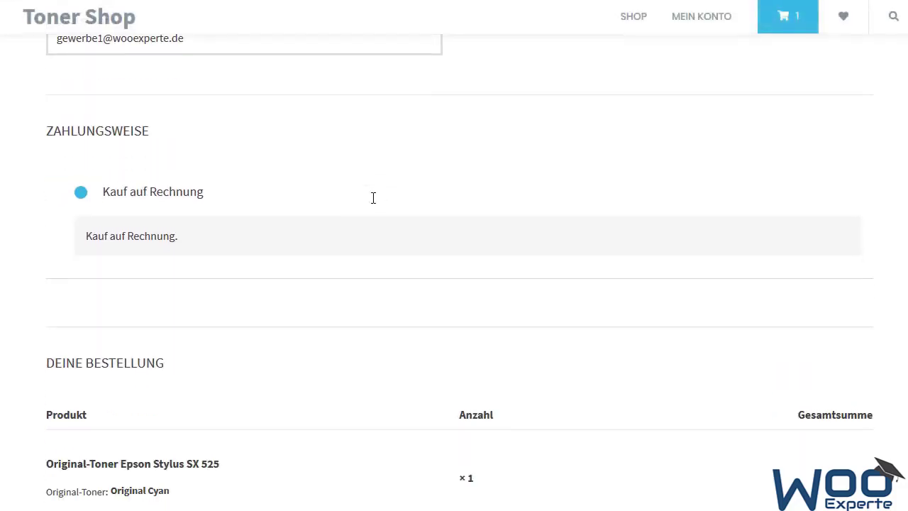
left_click_drag(207, 193, 105, 196)
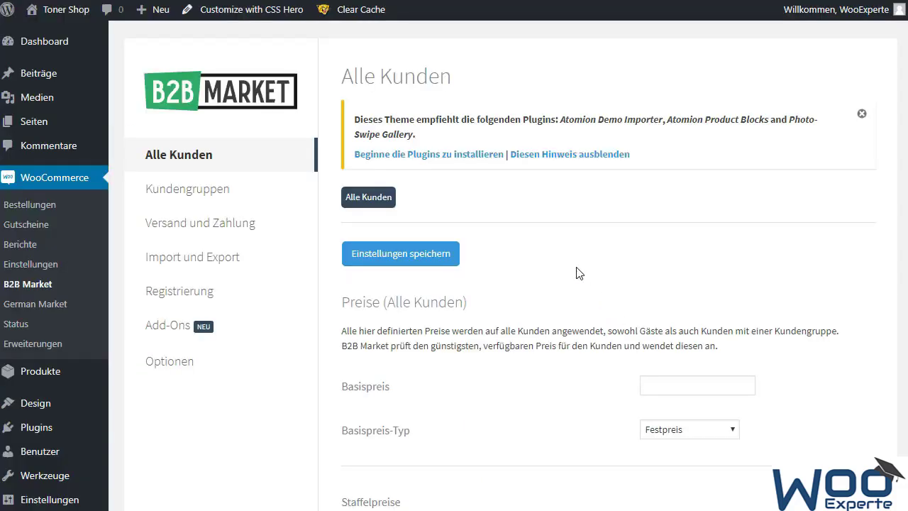
Step: Set the Basispreis-Typ for Alle Kunden in B2B Market to Rabatt (fester Wert) without saving
scroll(578, 273, "down", 1)
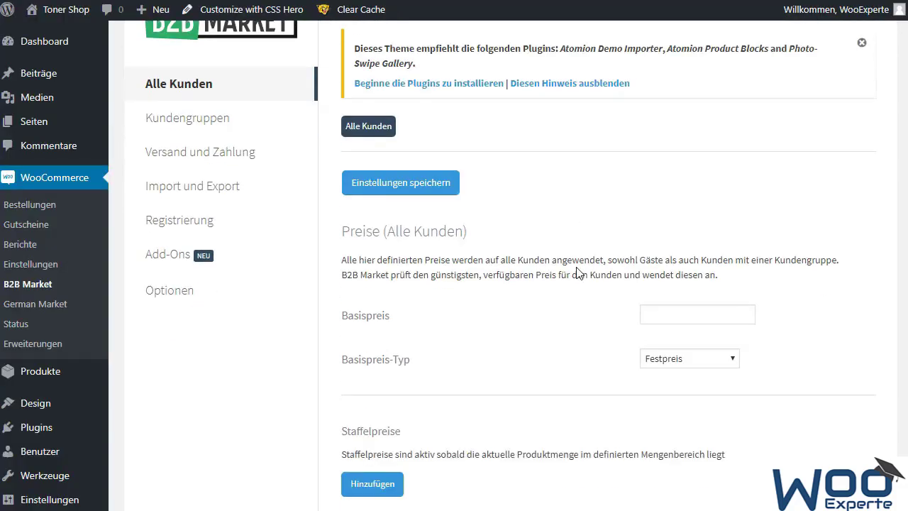
scroll(578, 273, "down", 1)
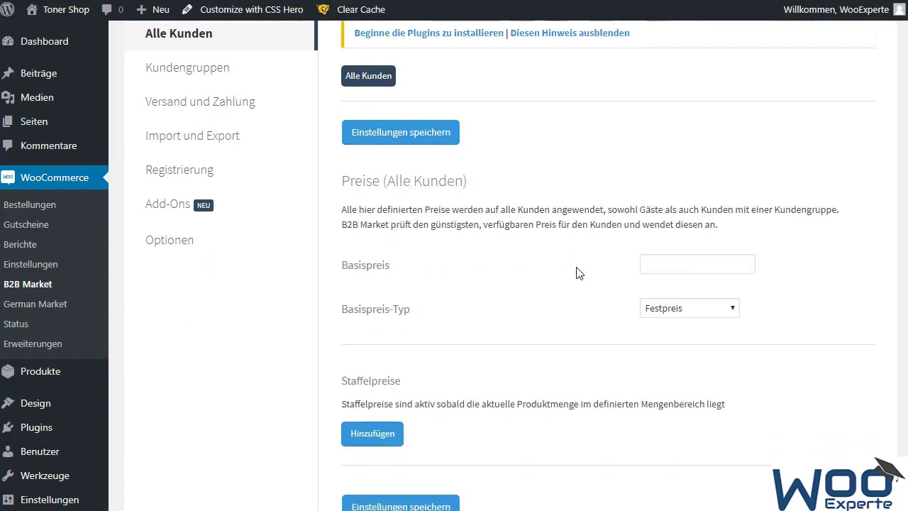
left_click(695, 269)
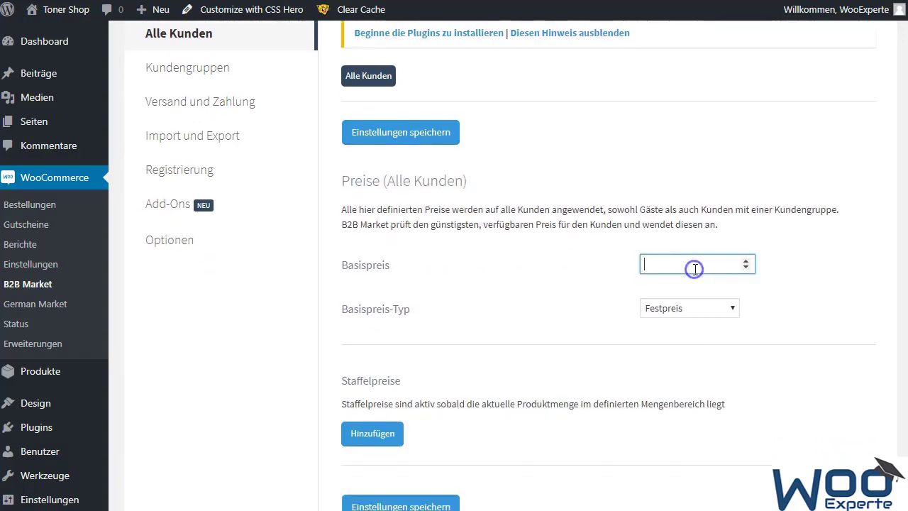
left_click(674, 308)
left_click(676, 339)
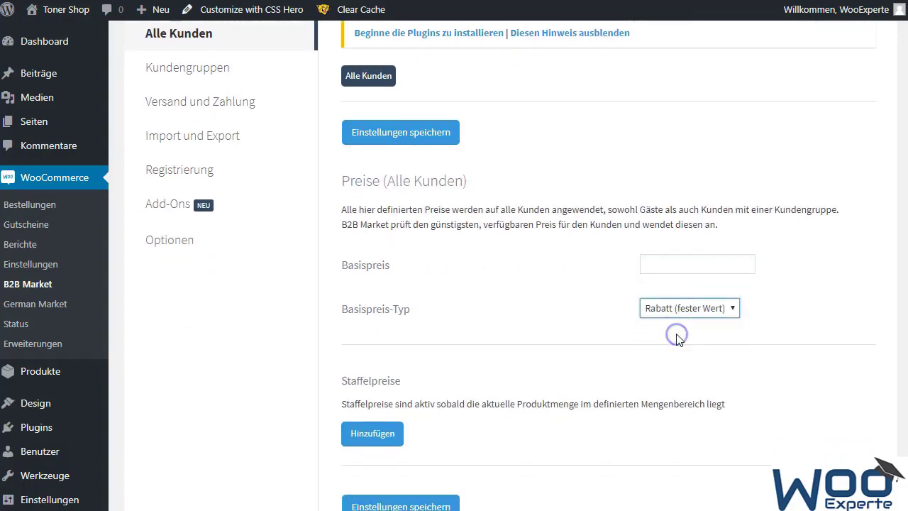
Step: View the Kundengruppen list and the payment options per group, switching PayPal for Gewerbe-genehmigt on and back off
left_click(187, 71)
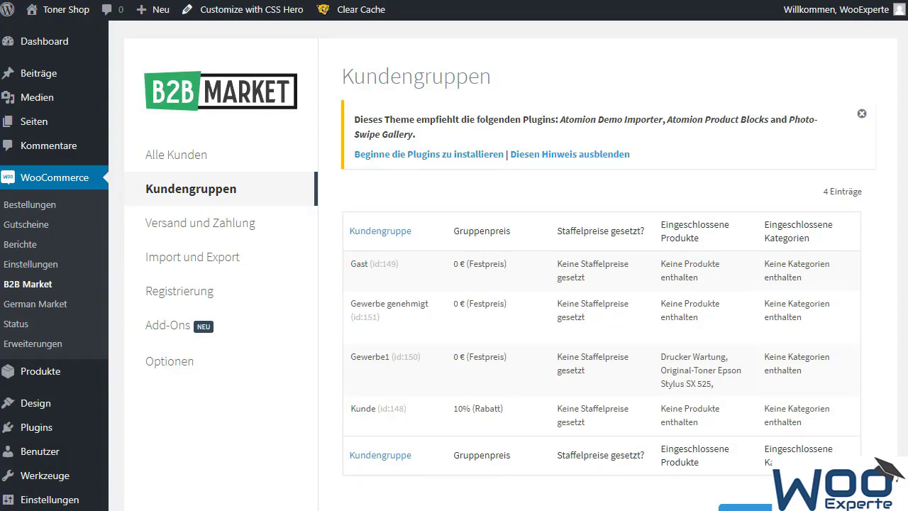
left_click(202, 226)
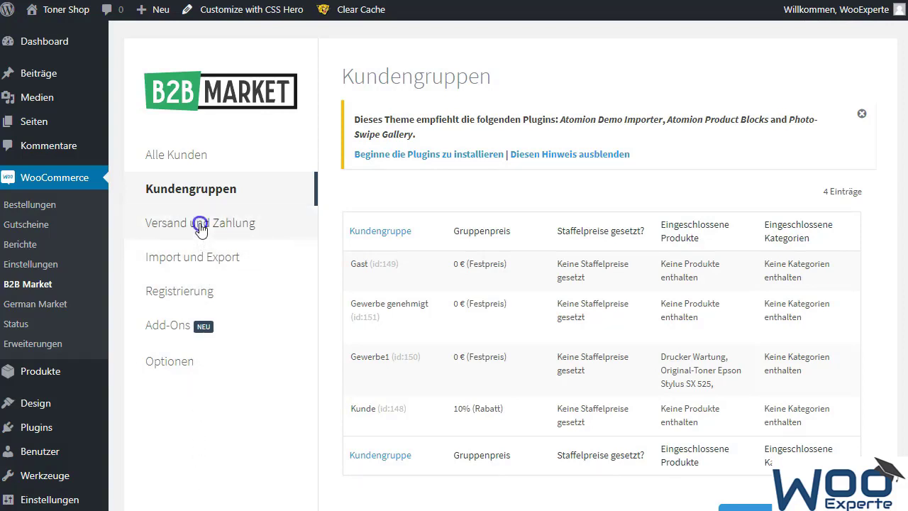
scroll(419, 225, "down", 2)
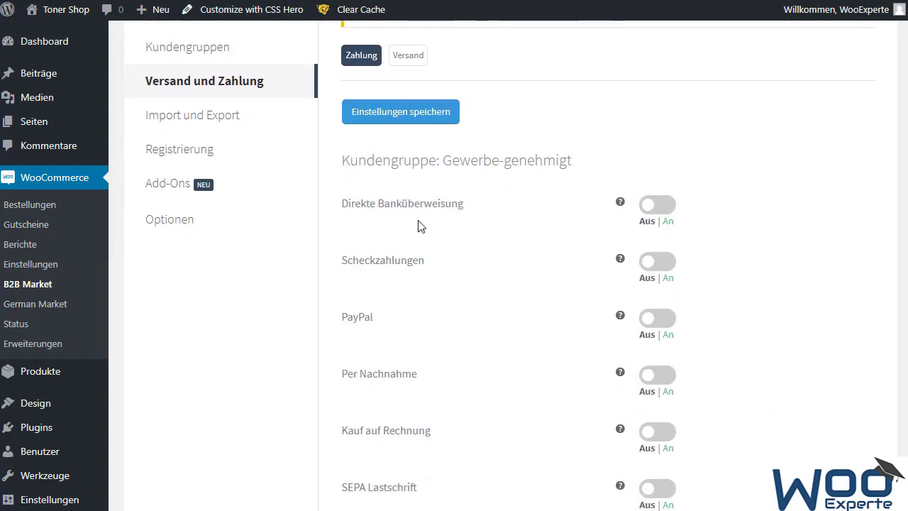
left_click(649, 319)
left_click(651, 322)
scroll(41, 400, "down", 2)
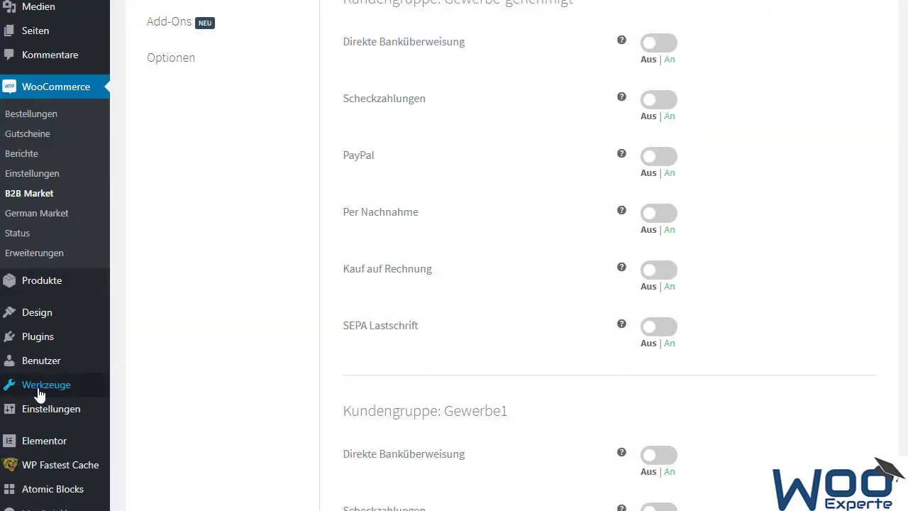
Step: Open the Slack Connector overview in the WordPress admin
mouse_move(71, 391)
left_click(141, 438)
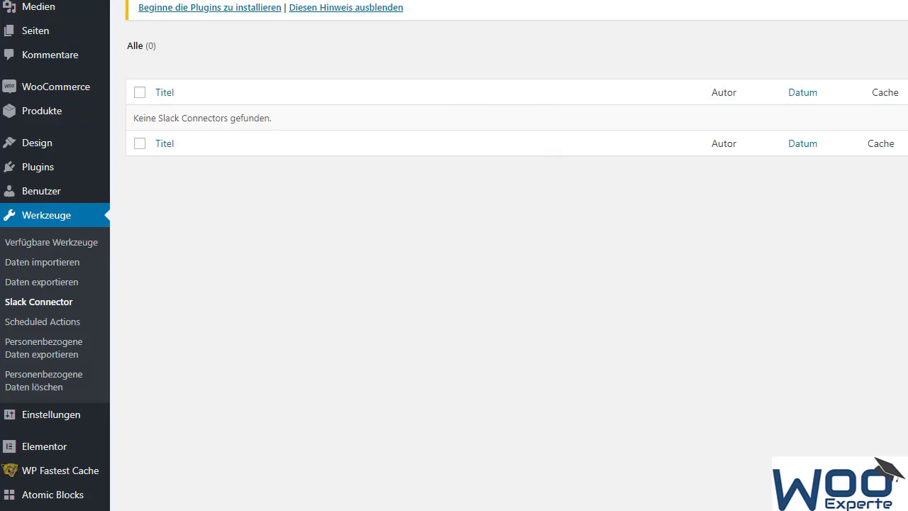
scroll(509, 256, "up", 1)
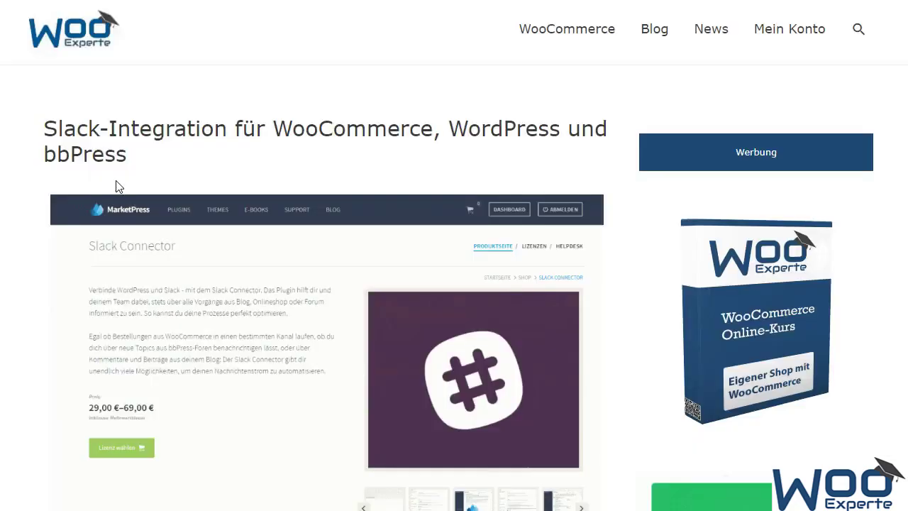
Step: Read the WooExperte article on Slack integration for WooCommerce and examine the Slack Connector's notification settings for new orders
scroll(115, 186, "down", 2)
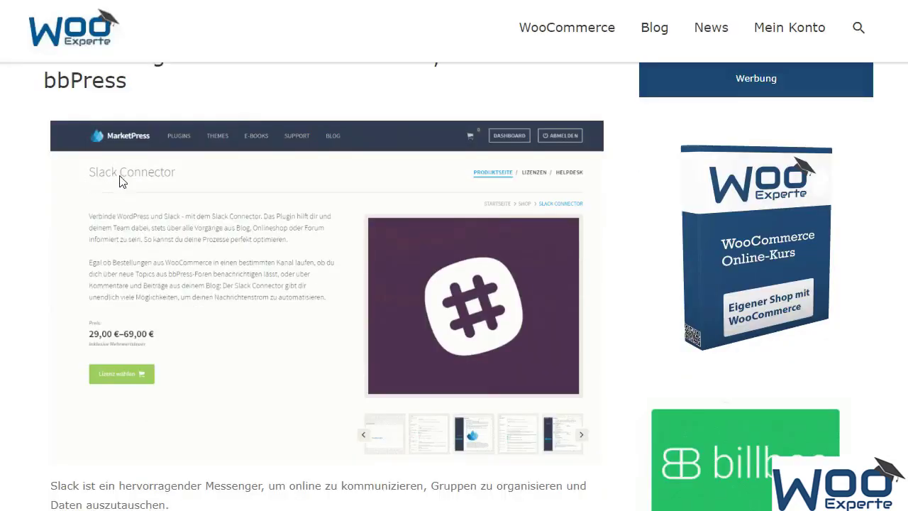
scroll(163, 225, "down", 5)
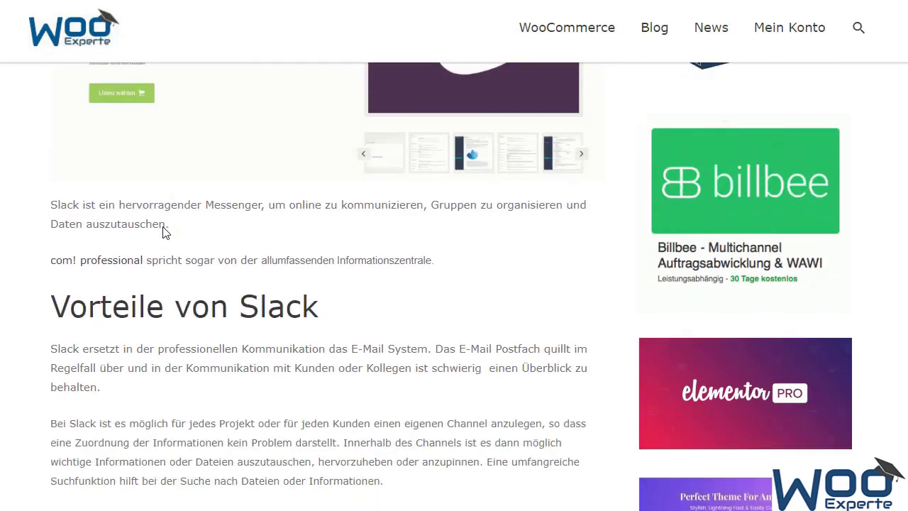
scroll(223, 419, "down", 5)
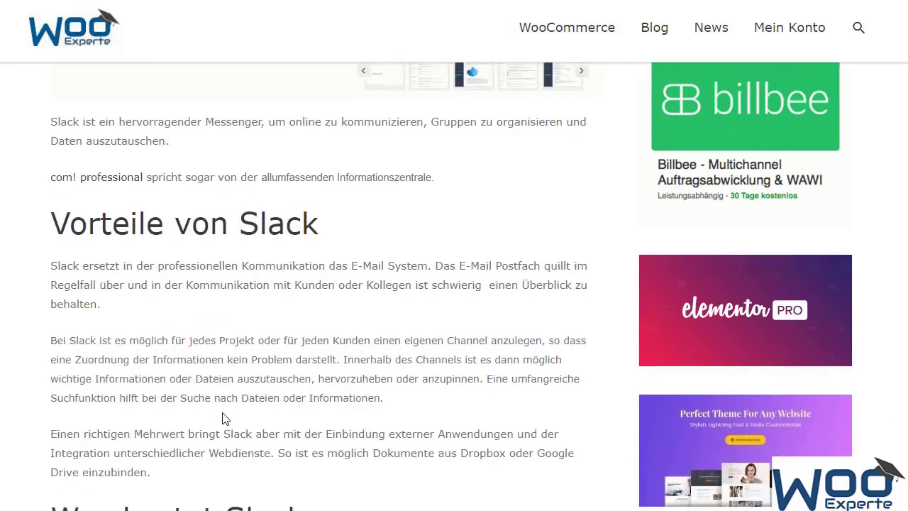
scroll(223, 419, "down", 1)
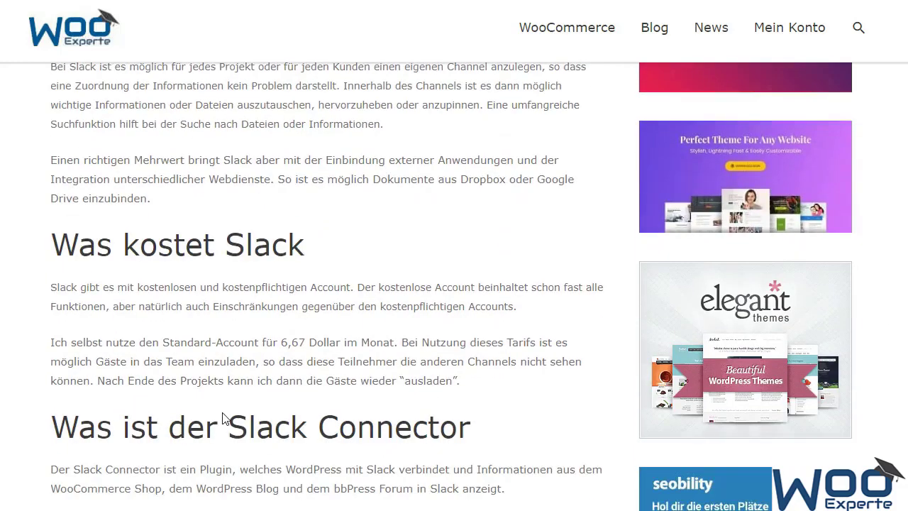
scroll(222, 419, "down", 3)
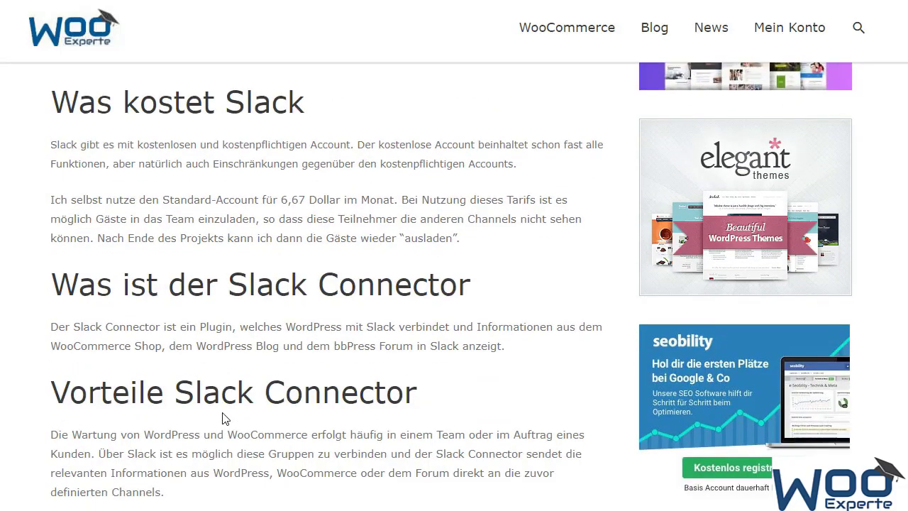
scroll(223, 419, "down", 1)
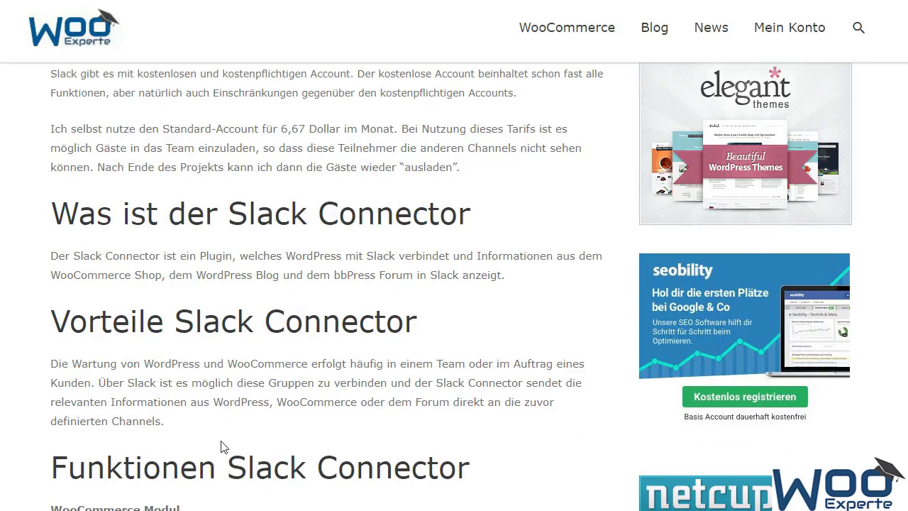
scroll(221, 437, "down", 1)
scroll(221, 437, "down", 1)
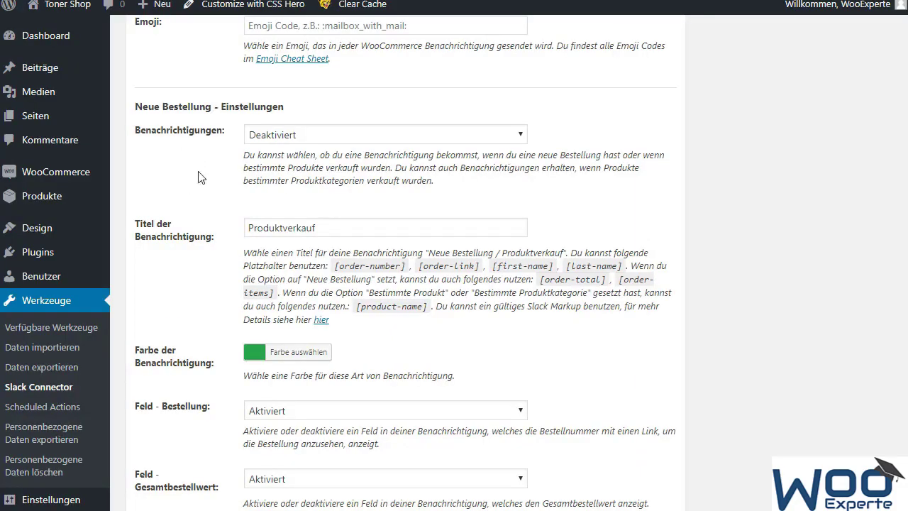
scroll(213, 241, "down", 2)
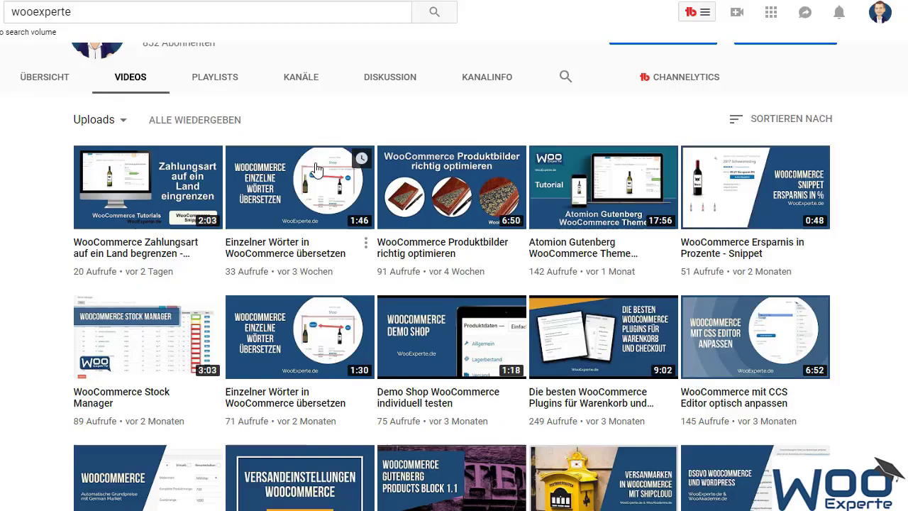
Step: Browse the video uploads on the WooExperte YouTube channel and the posts on the WooExperte blog
scroll(312, 171, "down", 3)
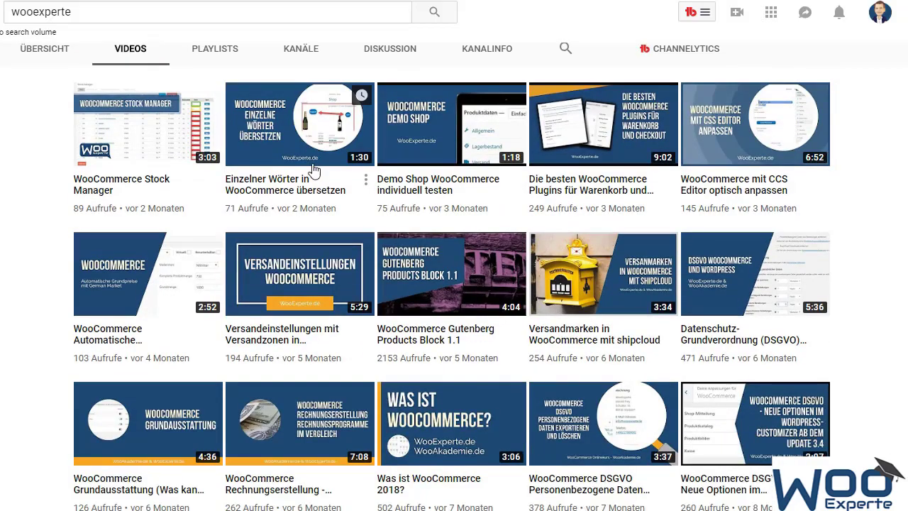
scroll(314, 171, "down", 3)
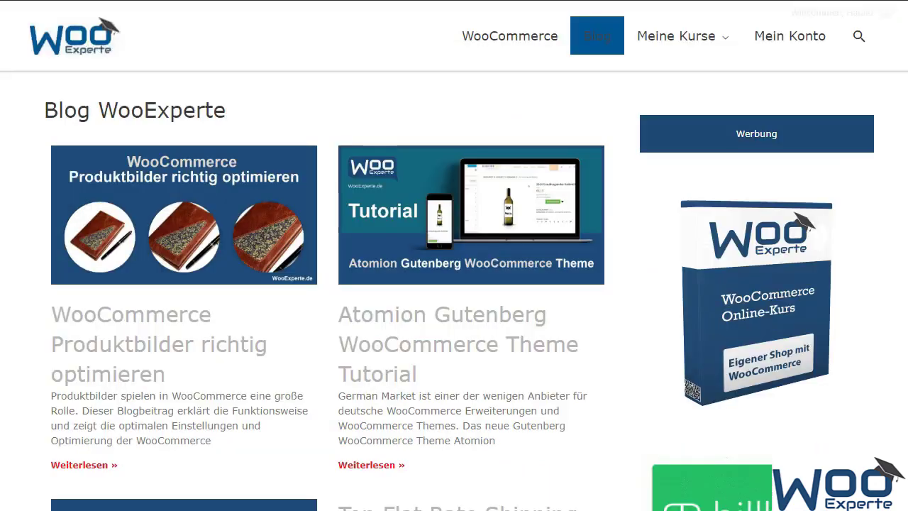
scroll(196, 391, "down", 2)
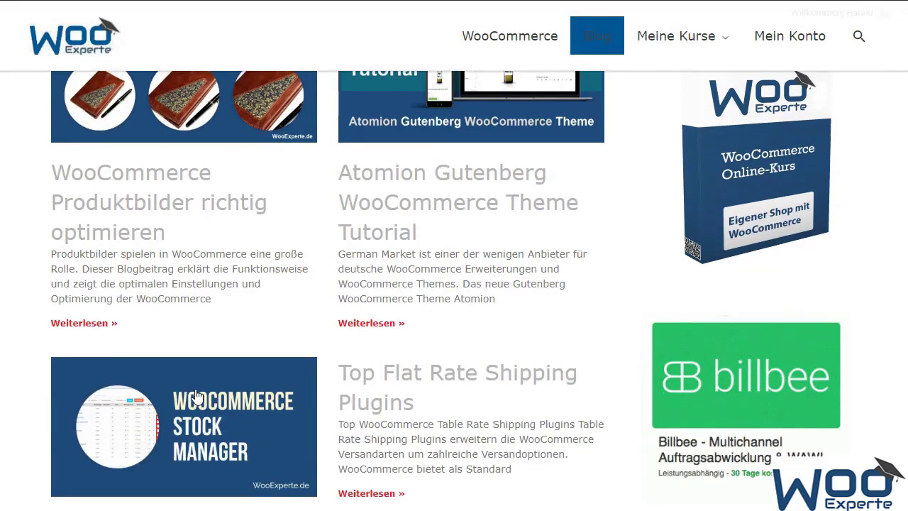
scroll(196, 394, "down", 2)
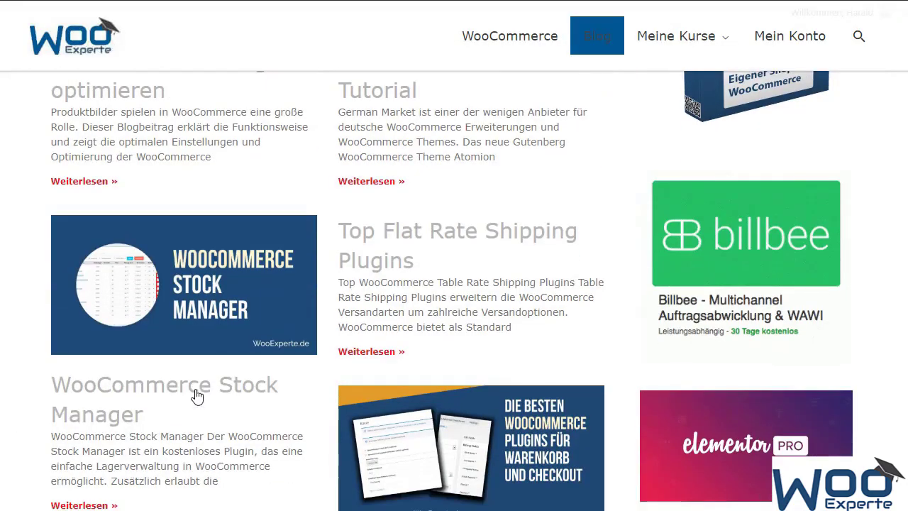
scroll(196, 395, "down", 2)
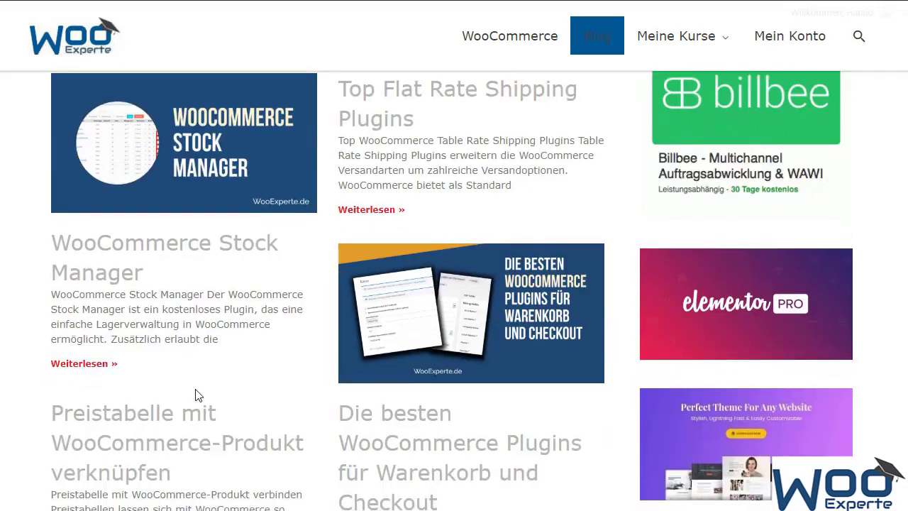